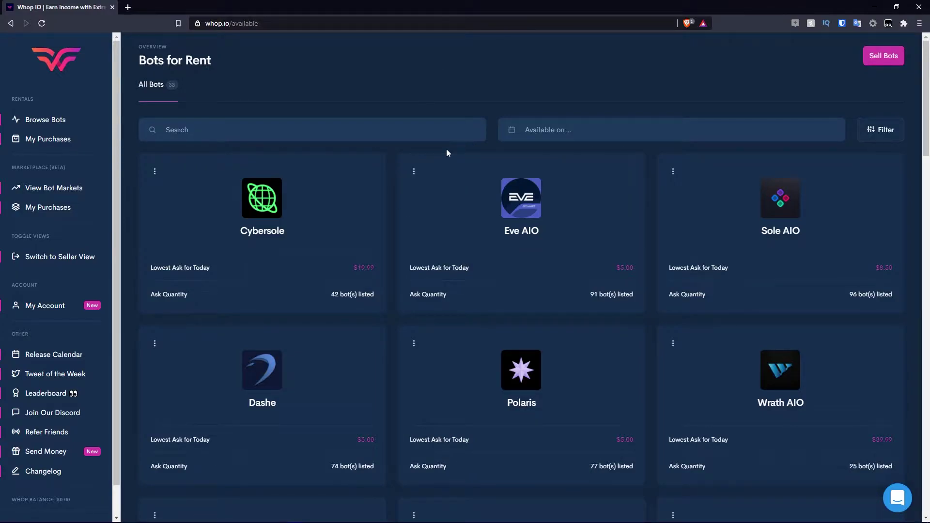
# Reload the Bots for Rent listing from Browse Bots, showing all 33 bots like Cybersole and Eve AIO.
pyautogui.scroll(-1, 446, 153)
pyautogui.scroll(1, 475, 140)
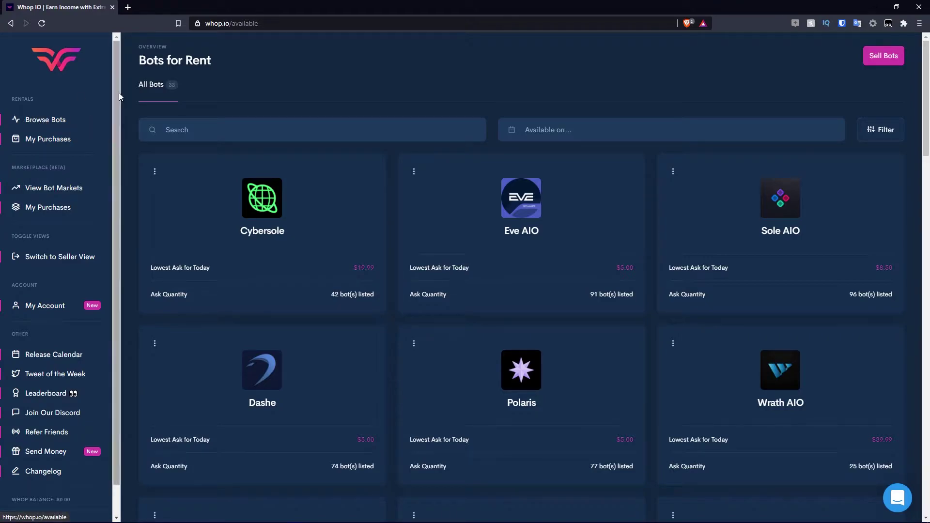
pyautogui.click(51, 119)
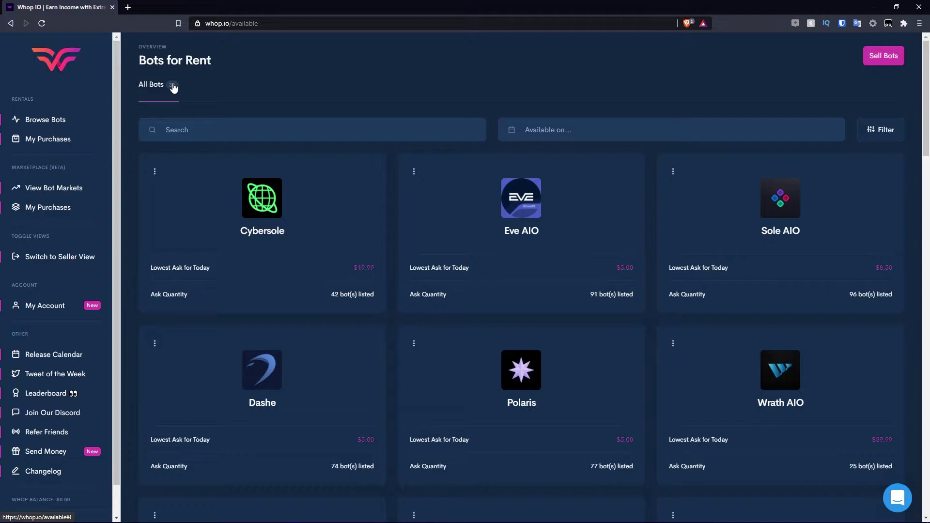
# Search the bot list for 'eve', then clear the search to show all bots again.
pyautogui.click(218, 136)
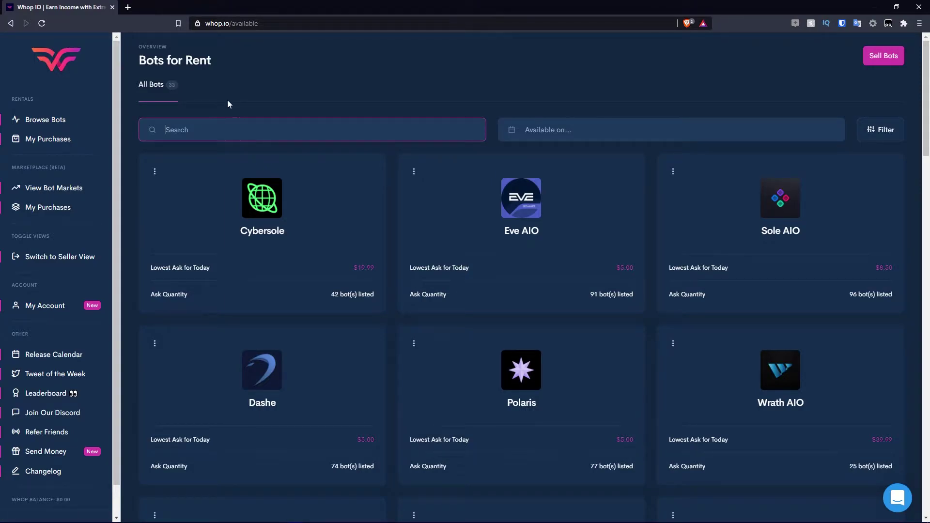
pyautogui.write('eve')
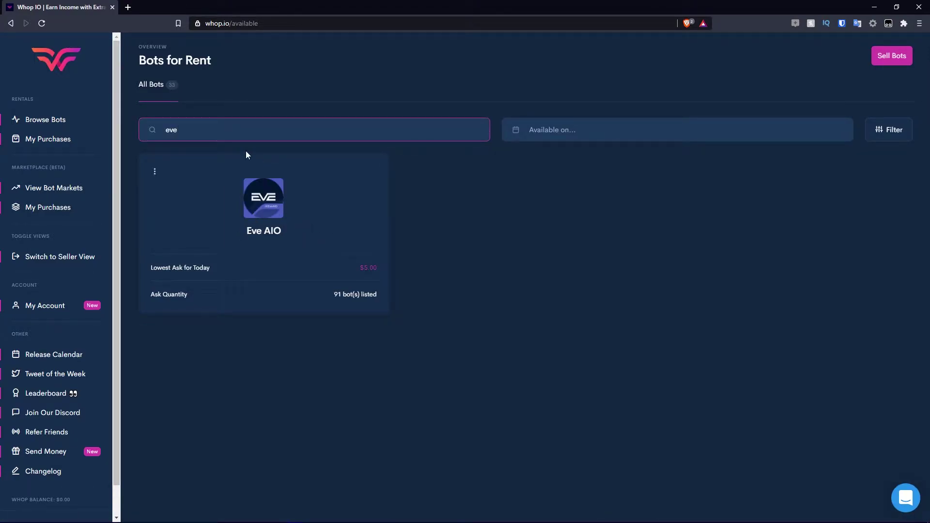
pyautogui.hotkey('ctrl', 'a')
pyautogui.press('BackSpace')
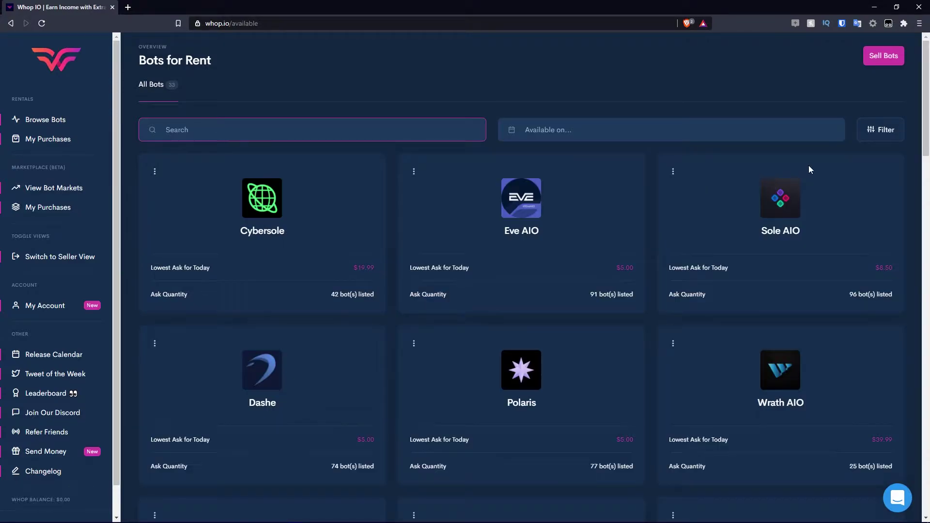
# Limit the rental list to bots available April 7 to April 14, leaving 32 bots.
pyautogui.click(574, 134)
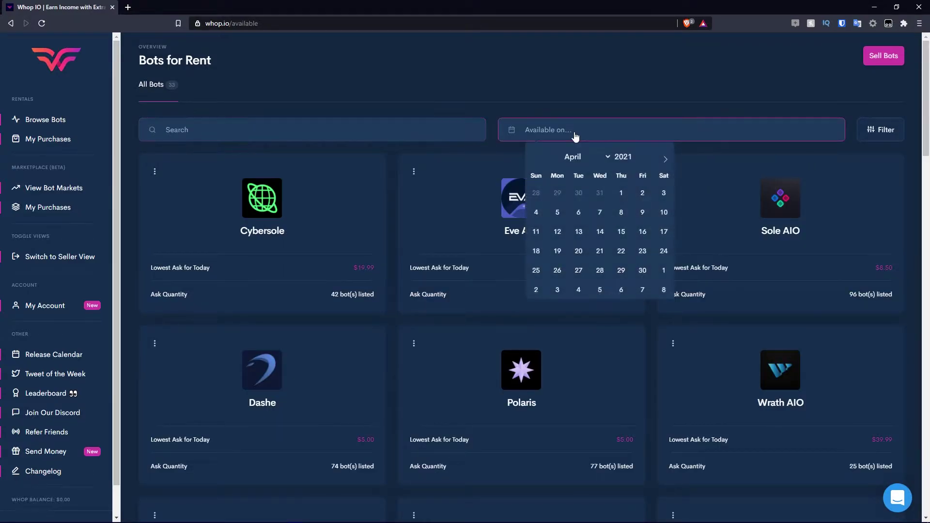
pyautogui.click(603, 220)
pyautogui.click(601, 230)
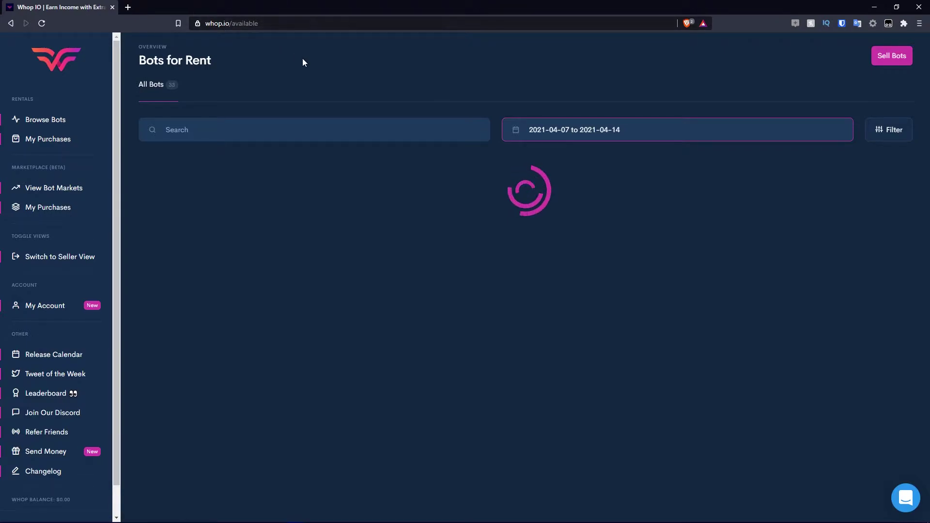
pyautogui.scroll(-8, 338, 219)
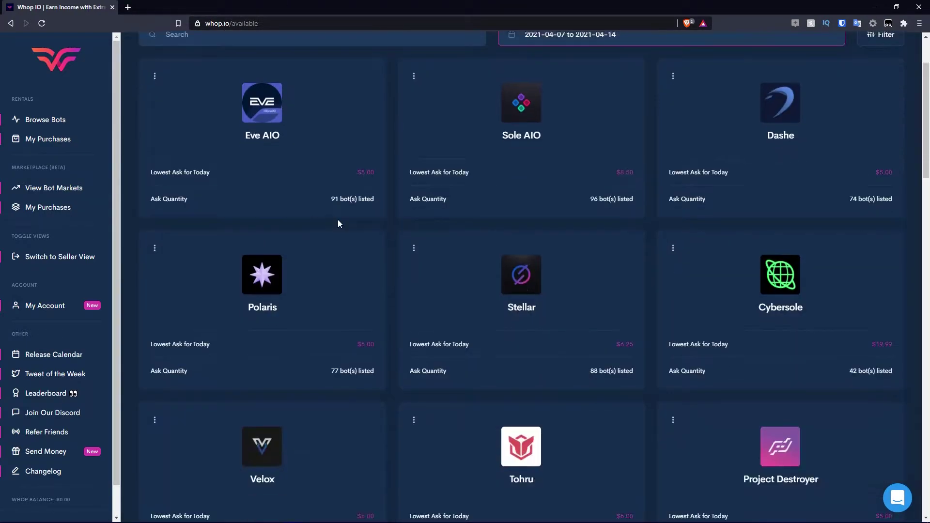
pyautogui.scroll(-3, 687, 233)
pyautogui.scroll(11, 688, 228)
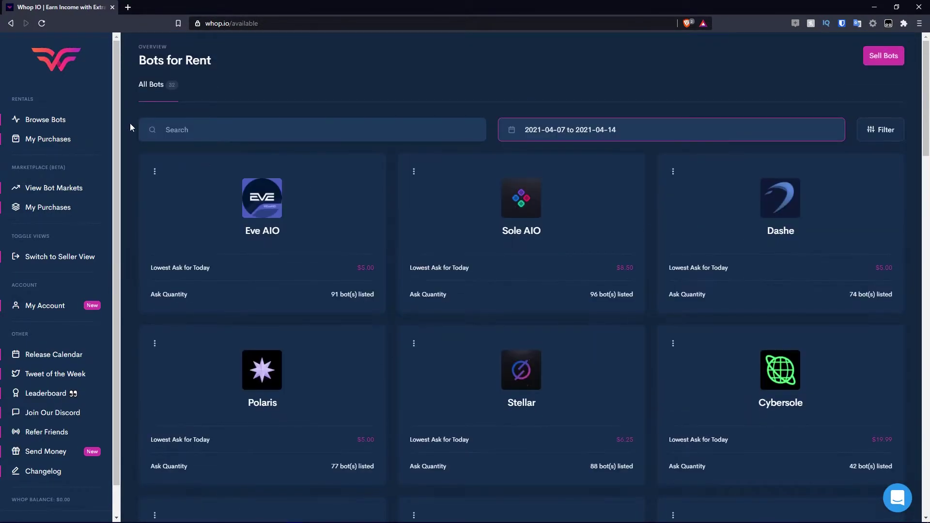
pyautogui.scroll(-4, 650, 223)
pyautogui.scroll(4, 728, 231)
# Apply the Supreme site filter, narrowing the April 7–14 rental list to 17 bots.
pyautogui.click(889, 129)
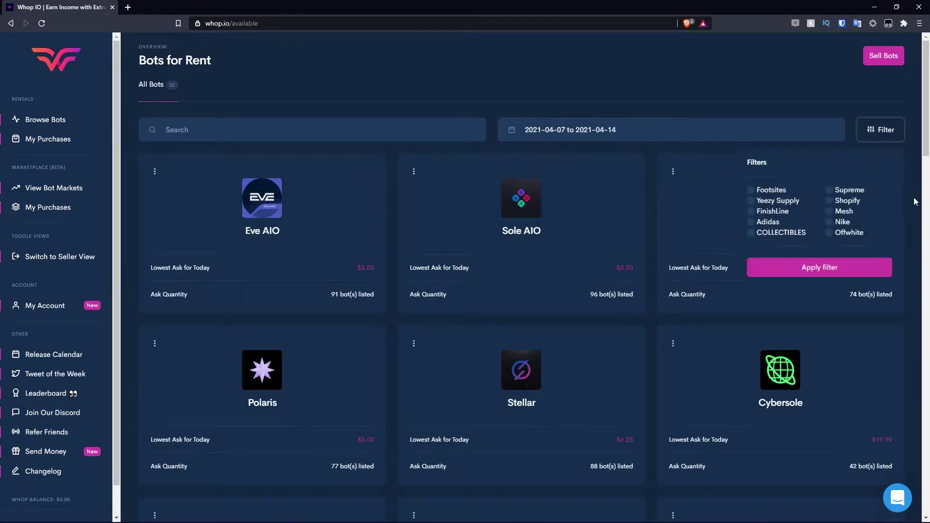
pyautogui.click(658, 135)
pyautogui.click(906, 126)
pyautogui.click(832, 191)
pyautogui.click(861, 269)
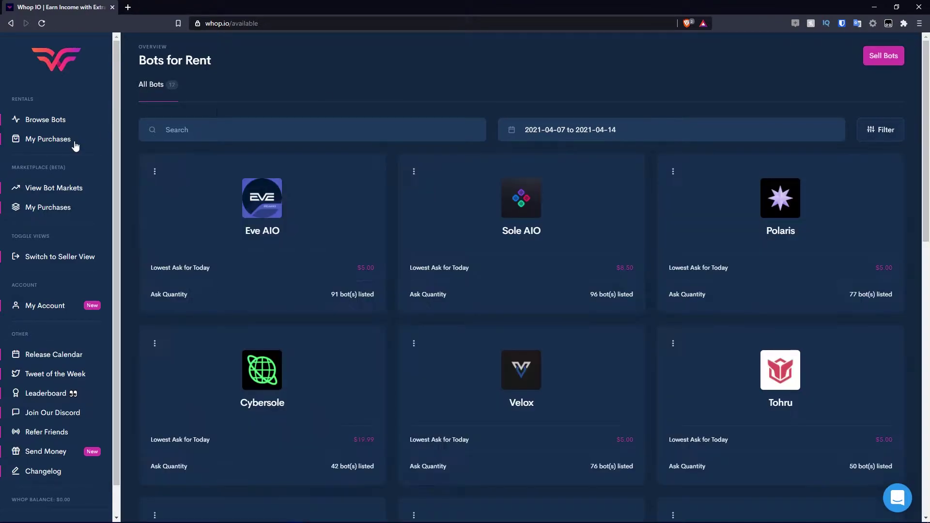
pyautogui.scroll(-9, 349, 305)
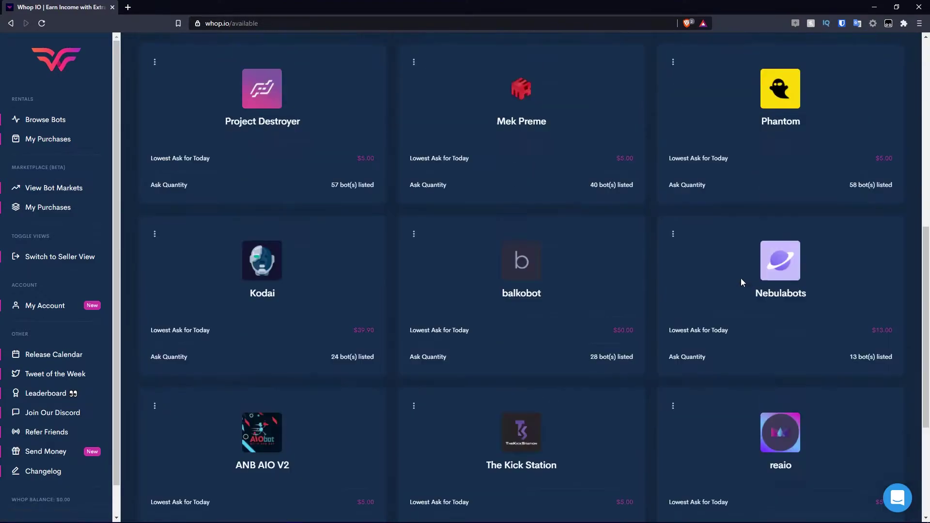
pyautogui.scroll(4, 743, 280)
pyautogui.scroll(5, 774, 276)
pyautogui.scroll(-3, 654, 242)
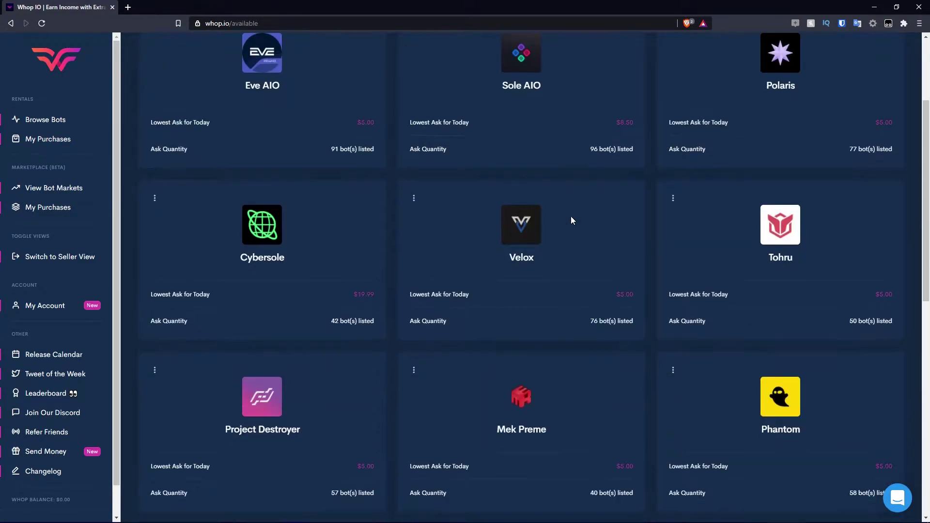
pyautogui.scroll(3, 523, 204)
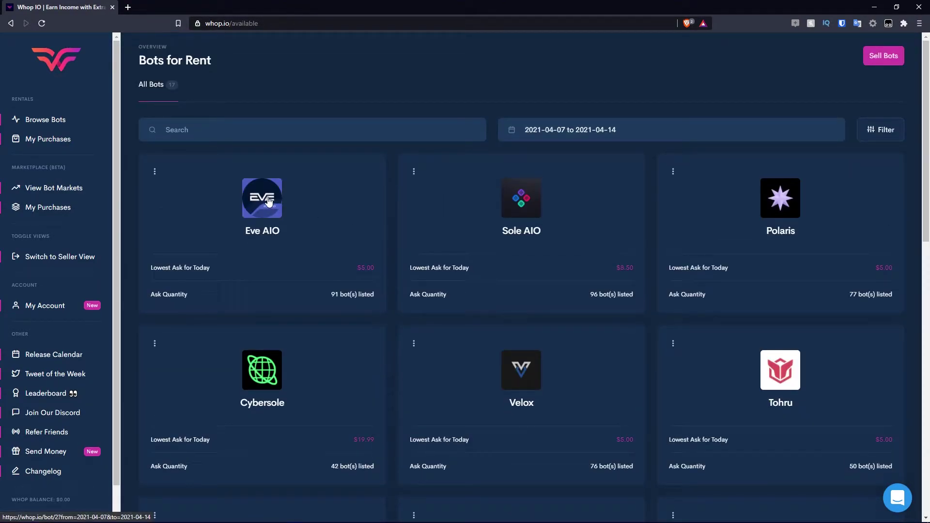
# Open the Eve AIO rental page and review its $21.00 quote for 7 days, April 7–14.
pyautogui.click(449, 280)
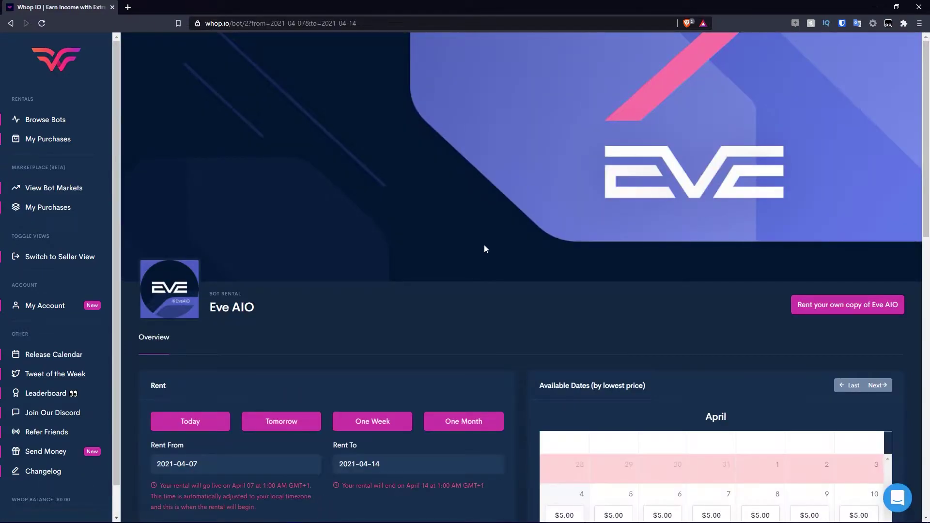
pyautogui.scroll(-1, 446, 292)
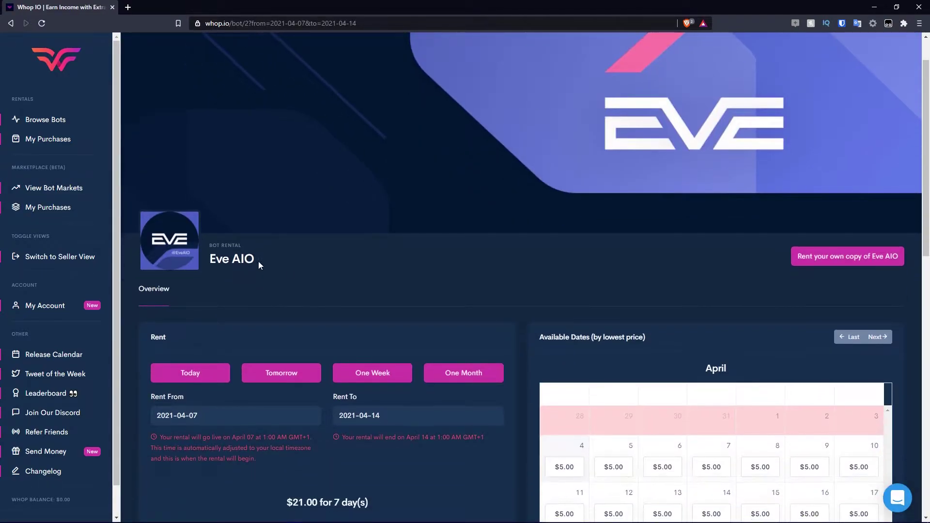
pyautogui.scroll(-5, 458, 248)
pyautogui.scroll(4, 599, 232)
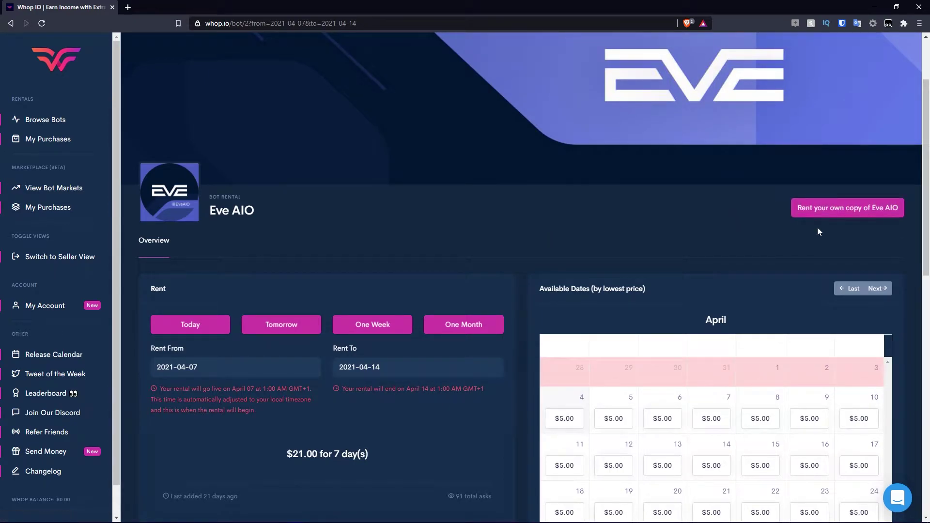
pyautogui.scroll(-1, 765, 209)
pyautogui.scroll(-2, 765, 209)
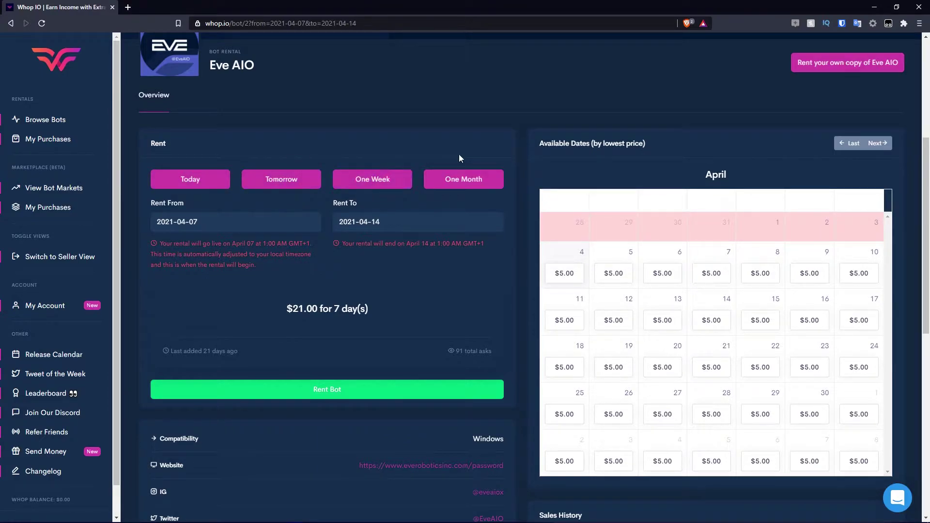
pyautogui.scroll(-1, 388, 104)
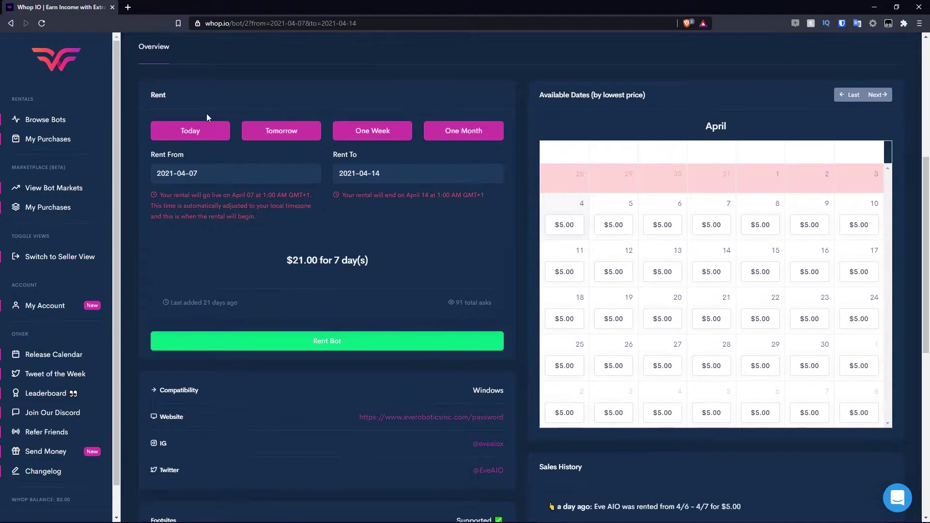
pyautogui.scroll(2, 189, 88)
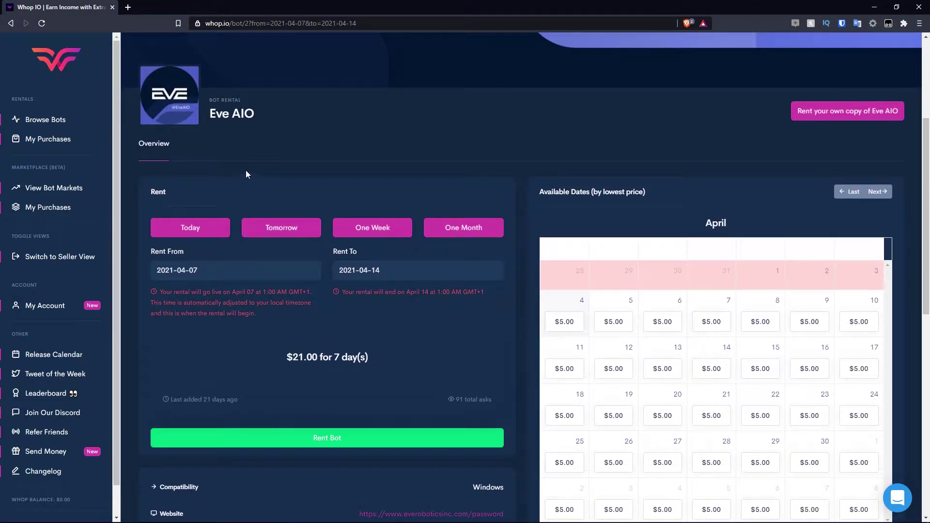
# Try the Today, Tomorrow, One Week and One Month rental period presets for Eve AIO.
pyautogui.click(213, 231)
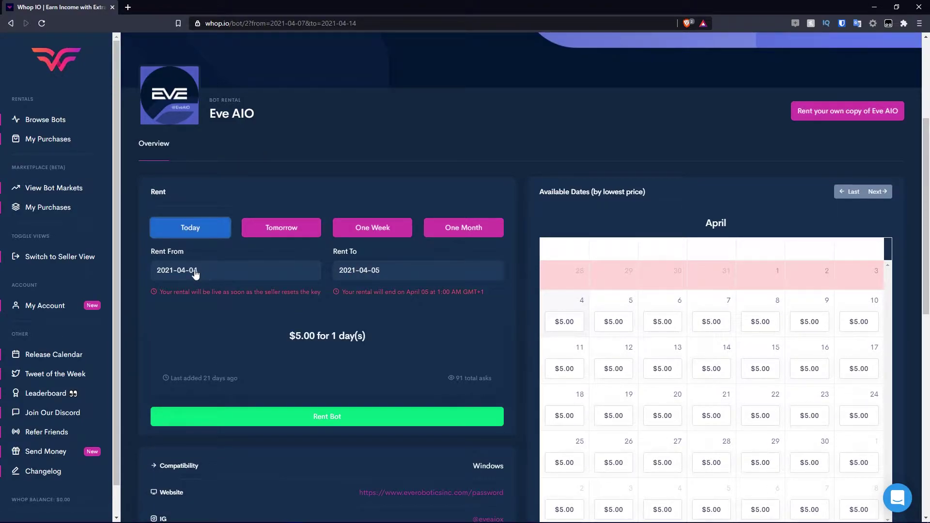
pyautogui.click(307, 229)
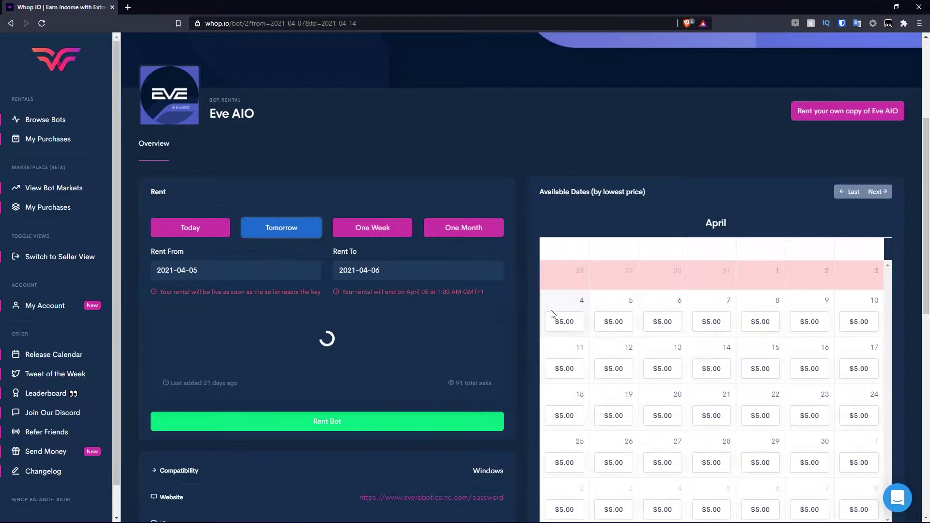
pyautogui.click(379, 232)
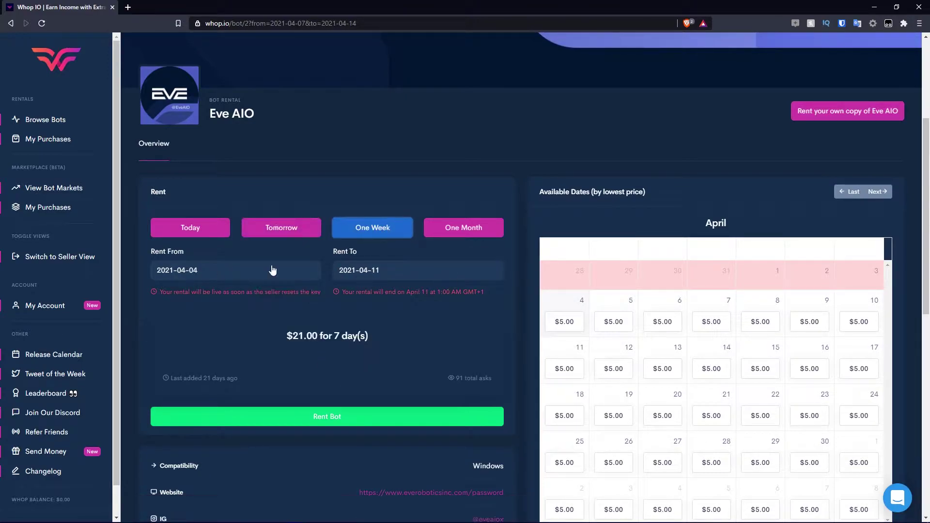
pyautogui.click(485, 233)
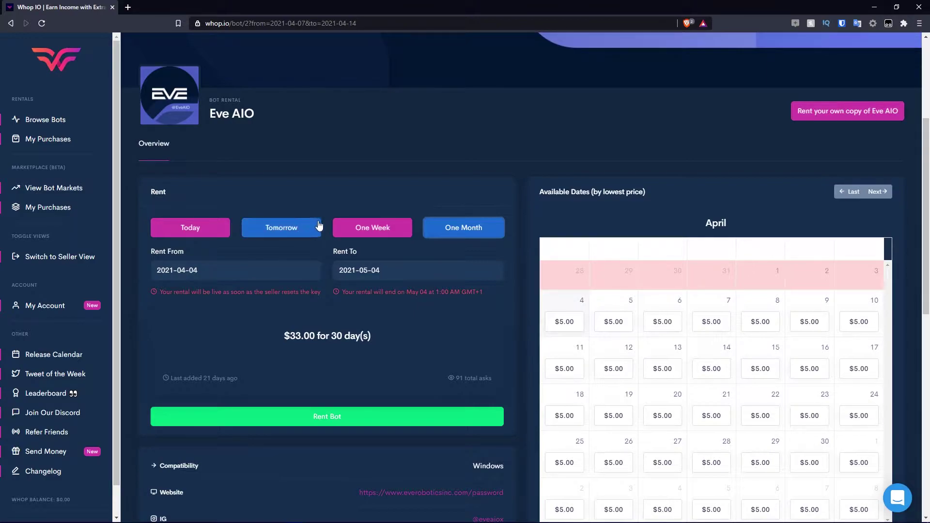
# Set a custom Eve AIO rental from April 5 to April 20, quoting $45.00 for 15 days.
pyautogui.click(248, 272)
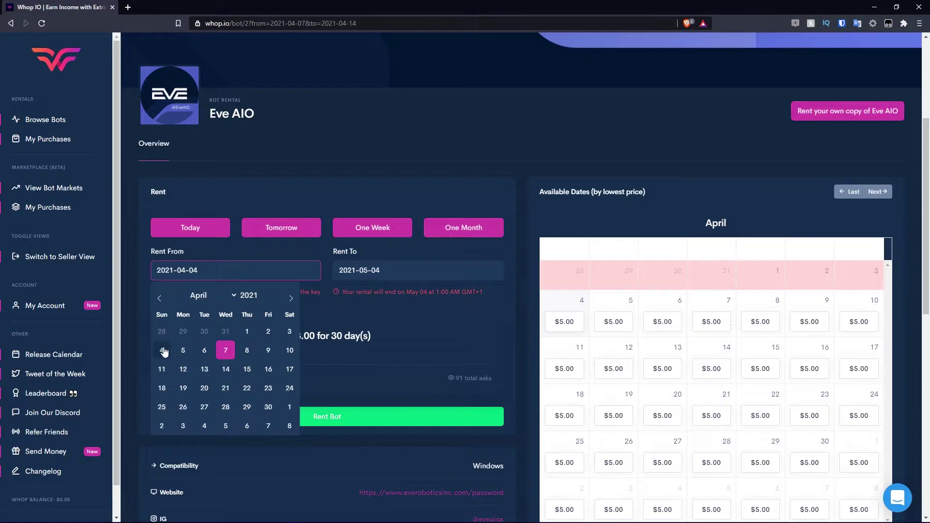
pyautogui.click(183, 351)
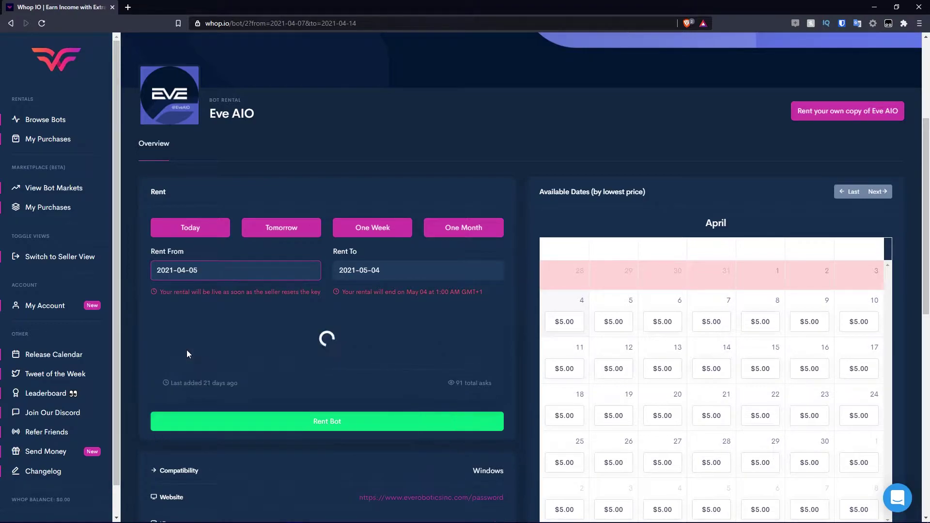
pyautogui.click(363, 276)
pyautogui.click(386, 388)
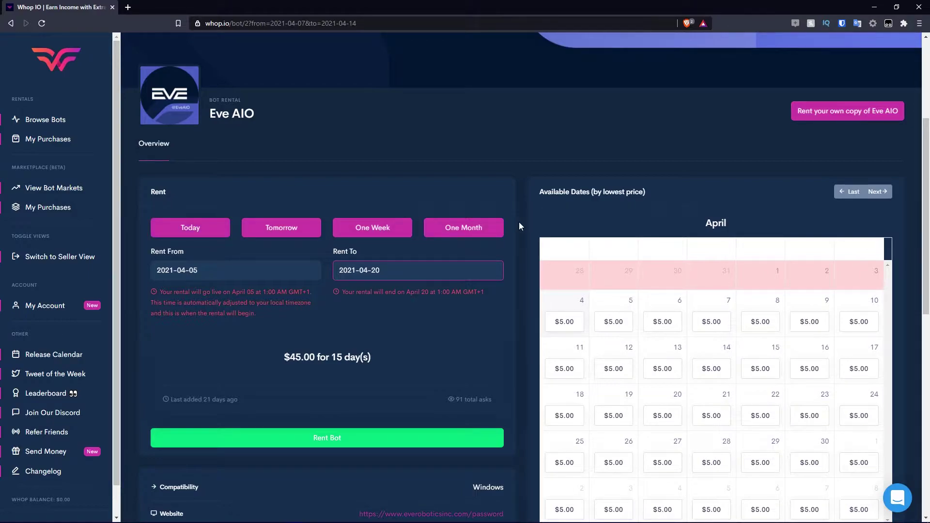
pyautogui.moveTo(267, 359); pyautogui.dragTo(402, 356)
pyautogui.click(404, 359)
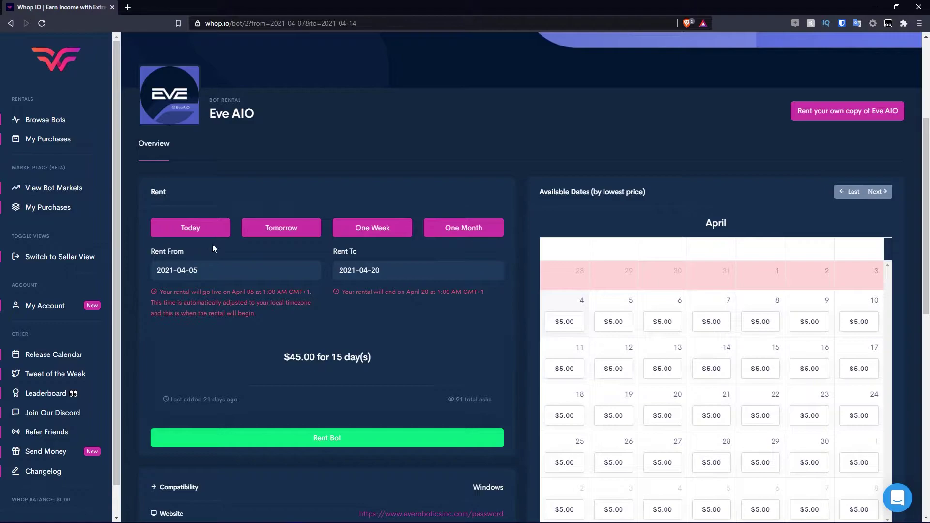
pyautogui.click(216, 231)
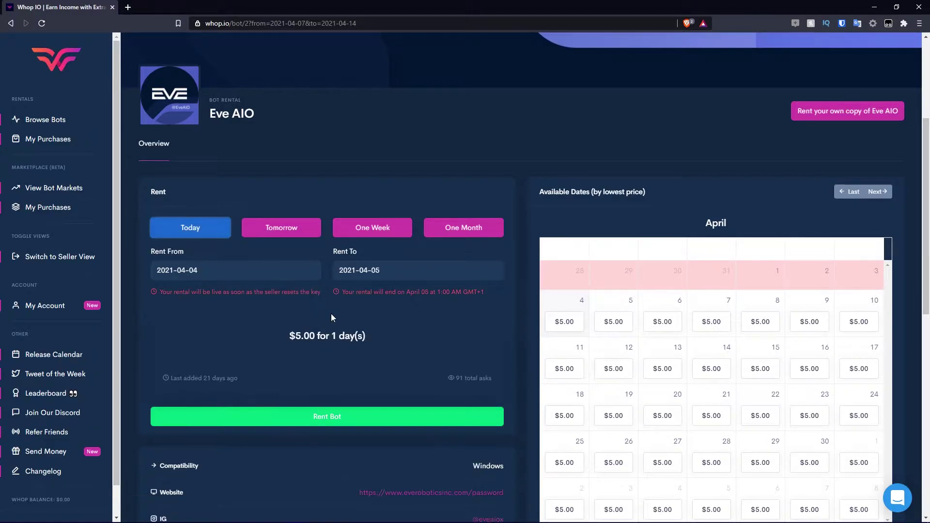
pyautogui.tripleClick(302, 343)
pyautogui.click(386, 342)
pyautogui.scroll(-1, 429, 310)
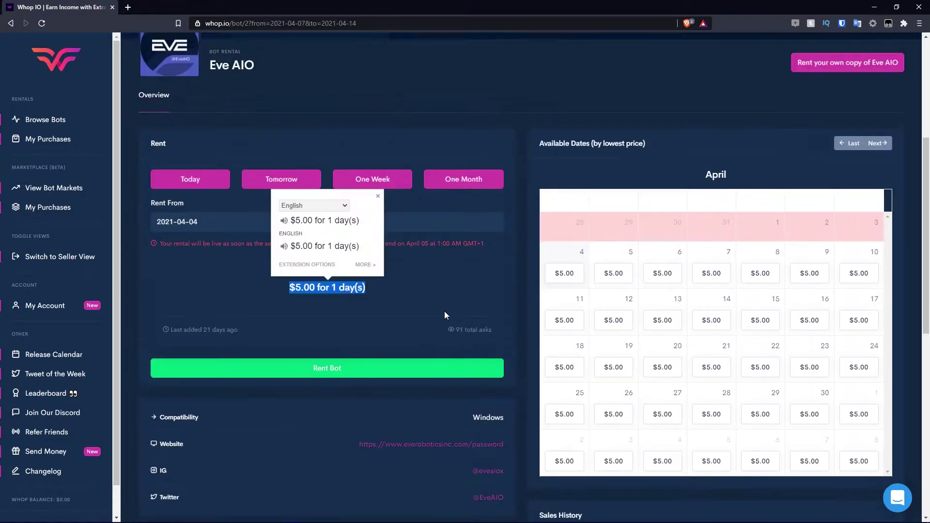
pyautogui.click(444, 310)
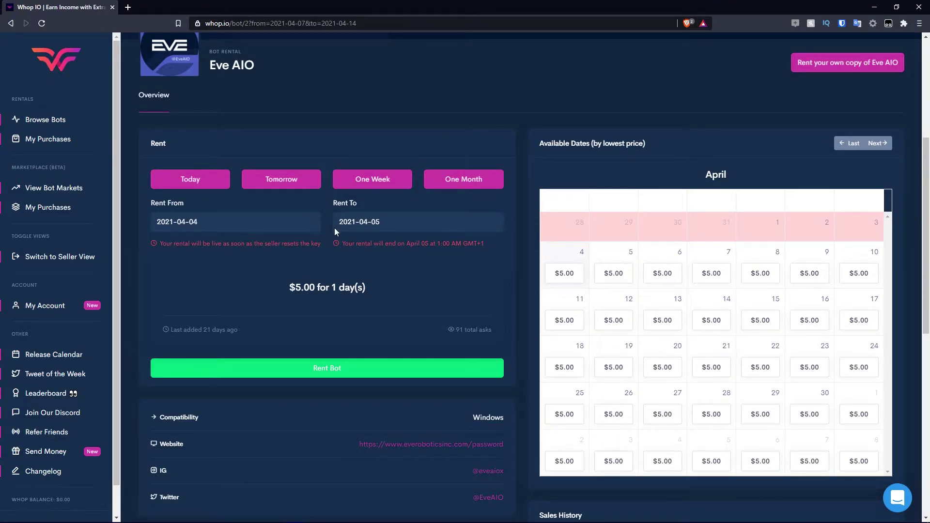
pyautogui.click(661, 369)
pyautogui.click(222, 221)
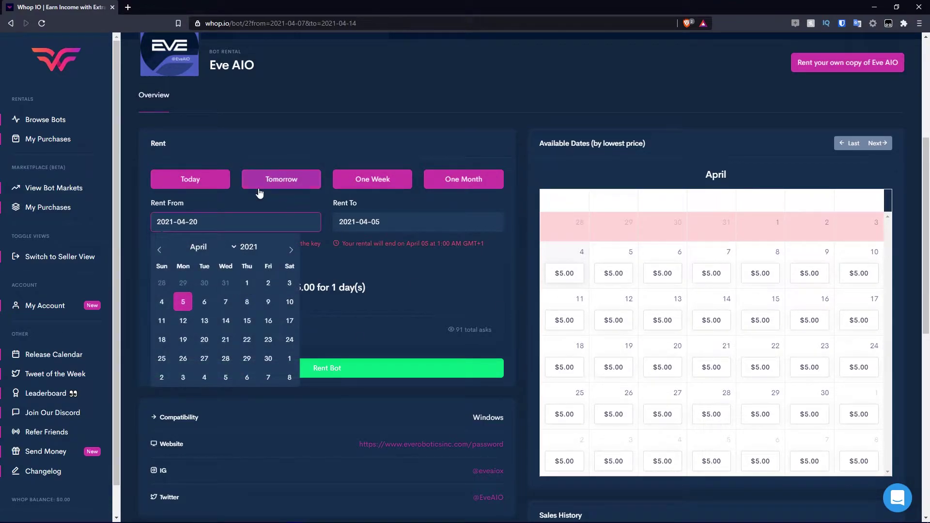
pyautogui.click(228, 187)
pyautogui.scroll(-1, 373, 318)
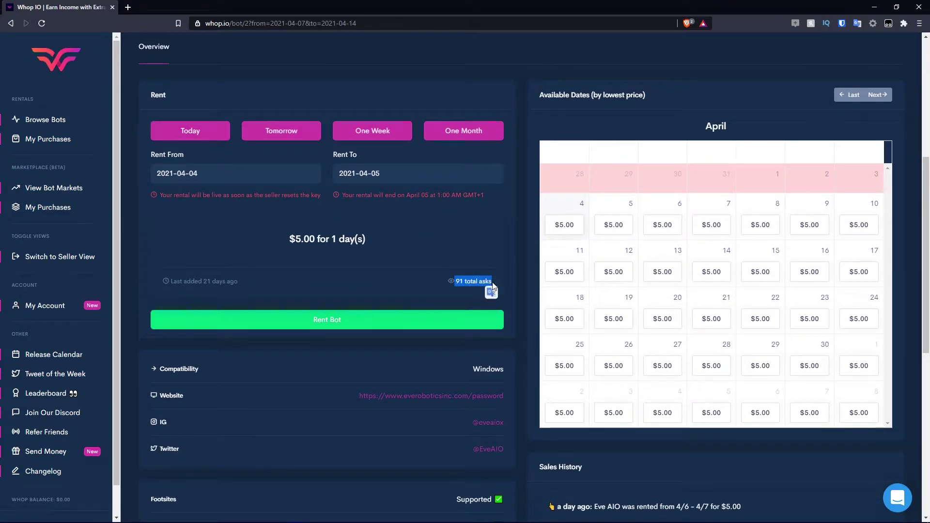
pyautogui.scroll(-2, 258, 275)
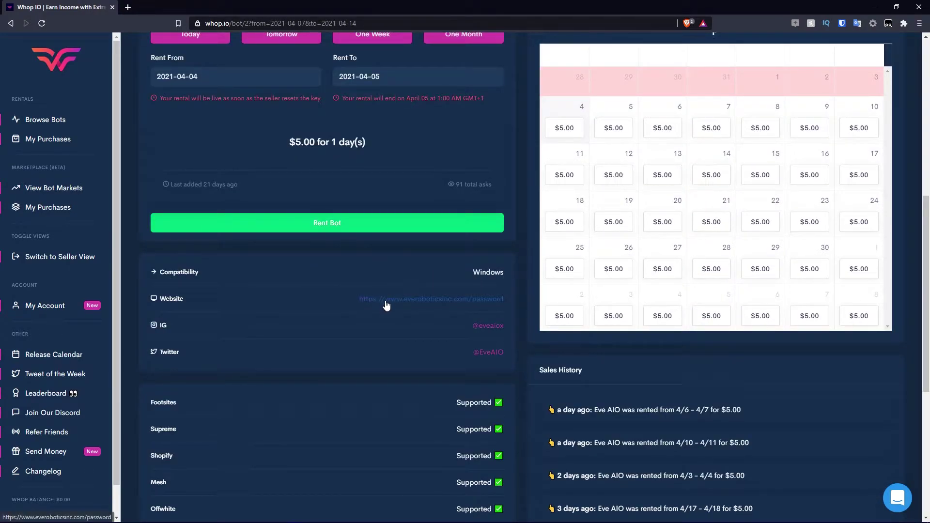
pyautogui.scroll(-2, 466, 320)
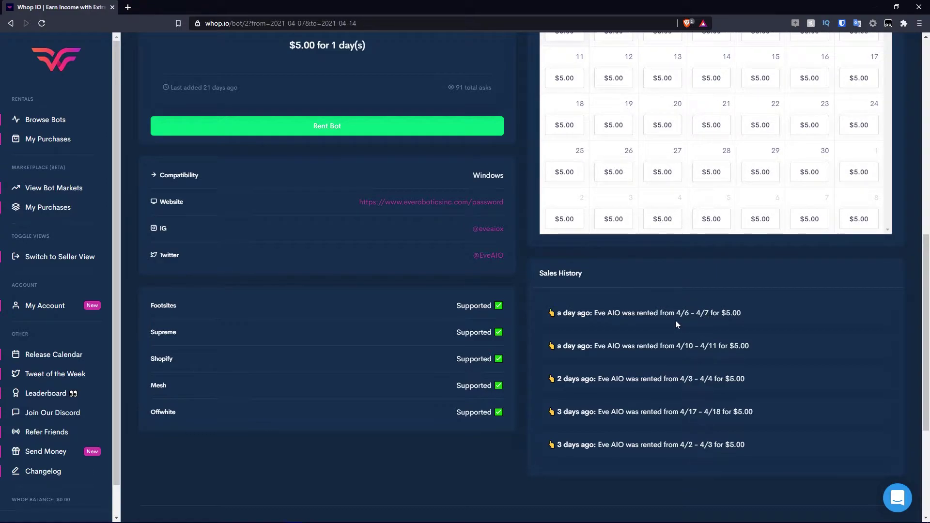
pyautogui.scroll(1, 675, 320)
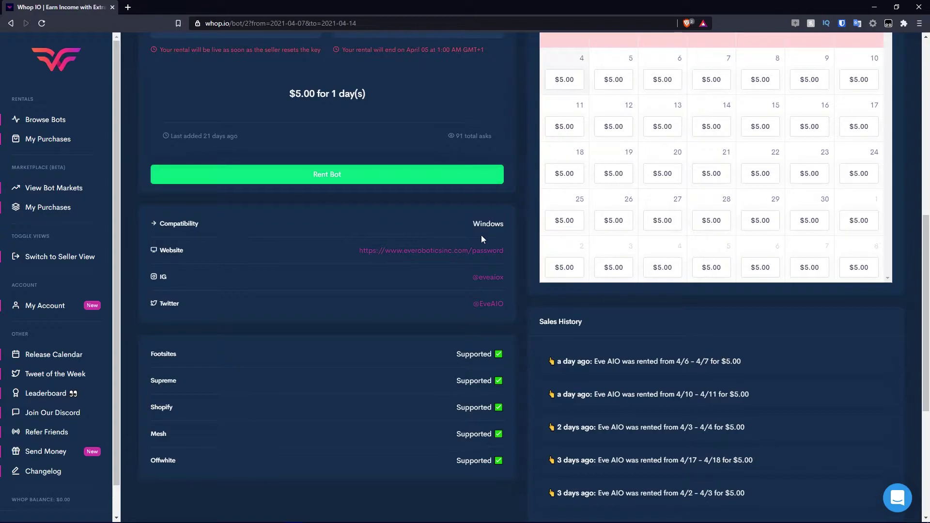
pyautogui.scroll(4, 481, 235)
pyautogui.scroll(-1, 685, 260)
pyautogui.scroll(-3, 685, 260)
pyautogui.scroll(5, 372, 188)
pyautogui.scroll(-2, 363, 193)
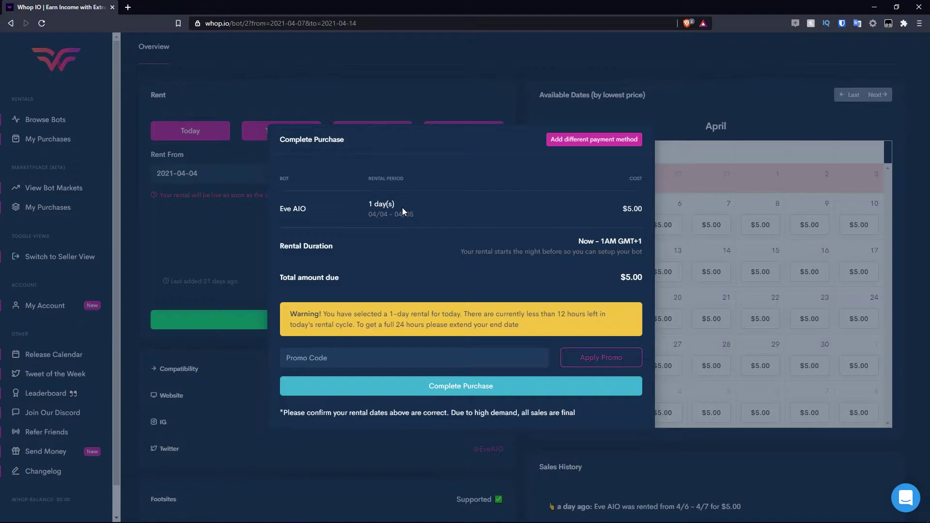
# Apply the pasted promo code to bring the one-day Eve AIO rental to $0.00 and complete the purchase.
pyautogui.click(538, 359)
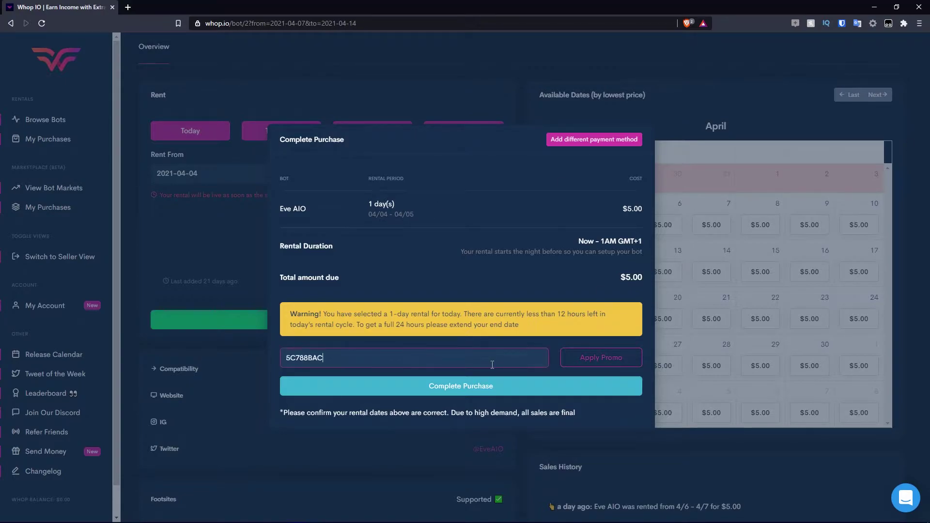
pyautogui.click(622, 365)
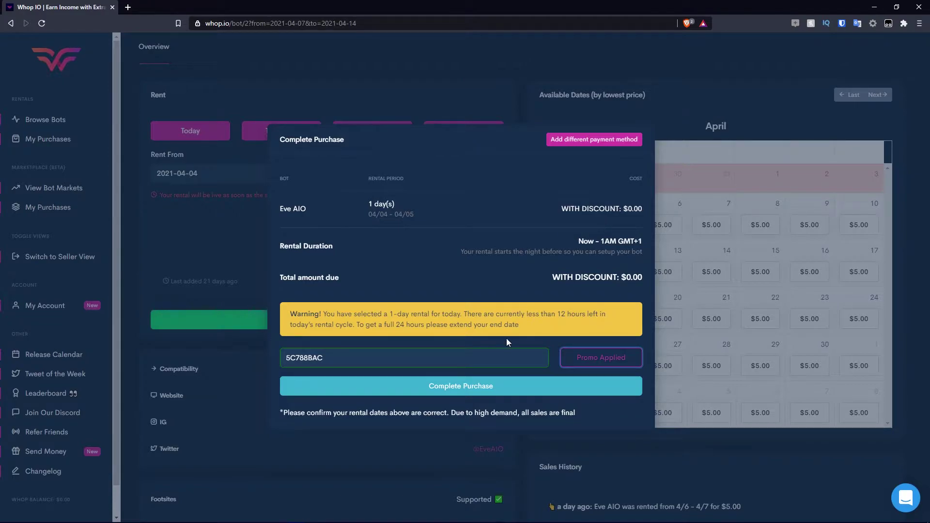
pyautogui.click(475, 386)
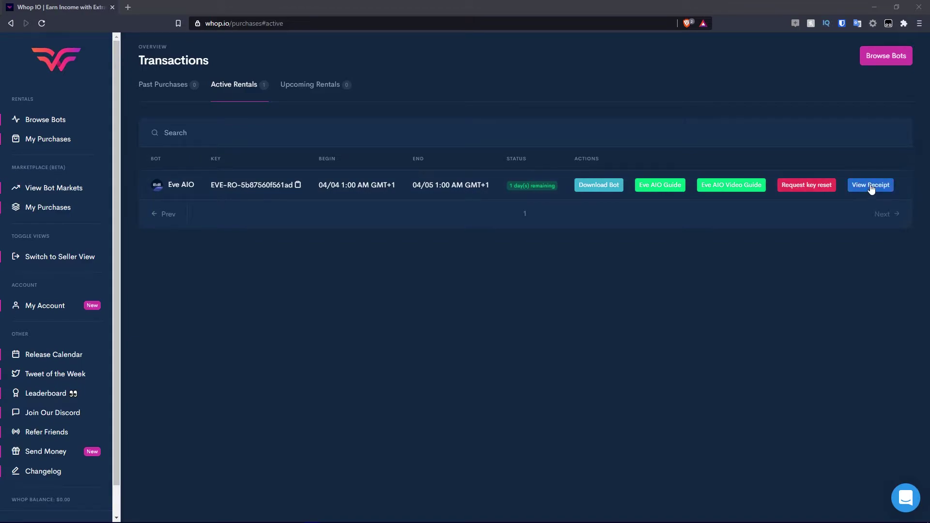
# Review Past Purchases, Active Rentals and Upcoming Rentals, then go to the Bots for Sale marketplace.
pyautogui.click(45, 140)
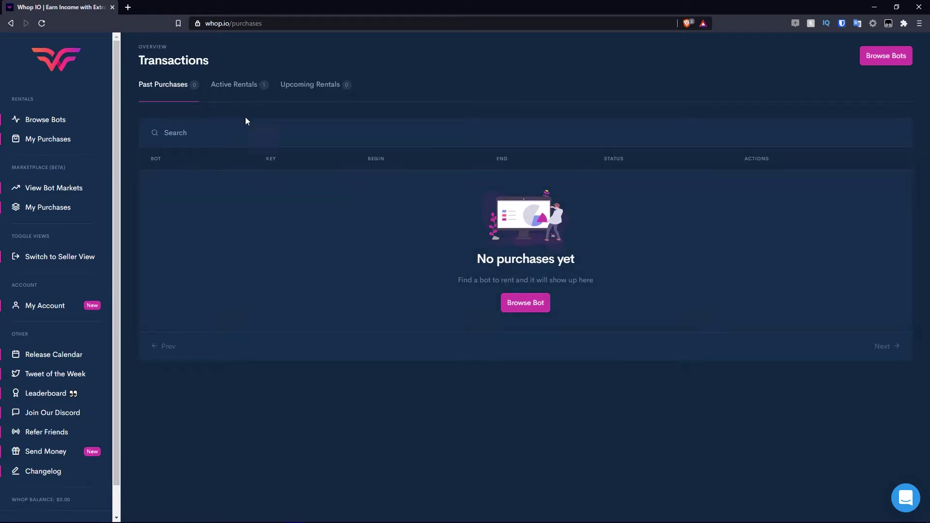
pyautogui.click(247, 86)
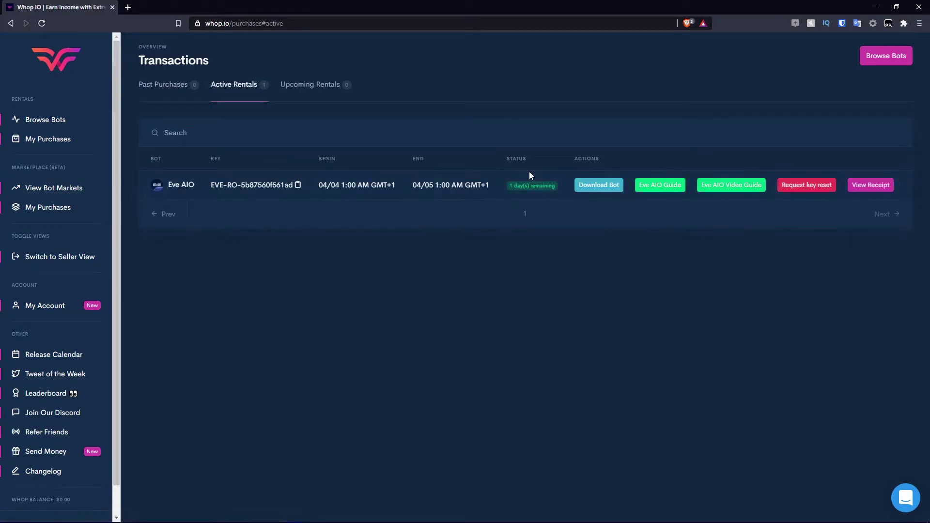
pyautogui.click(316, 90)
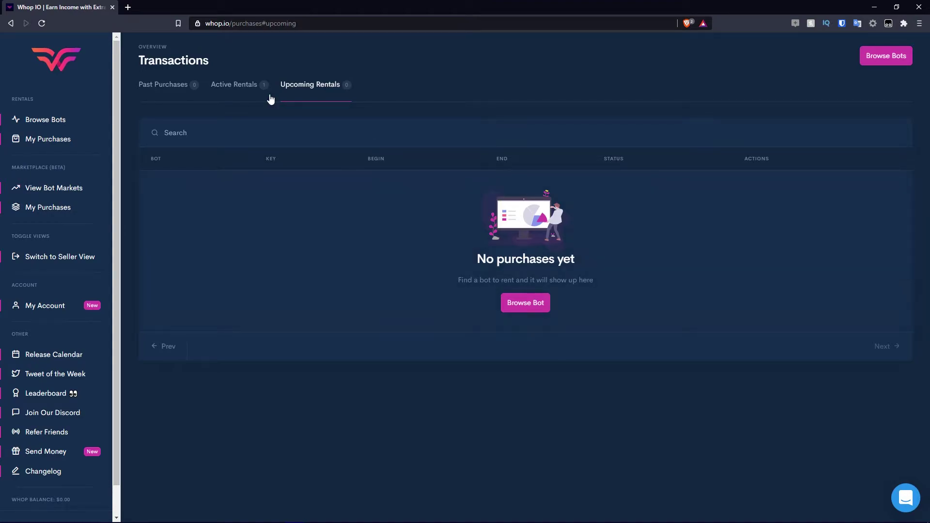
pyautogui.click(245, 92)
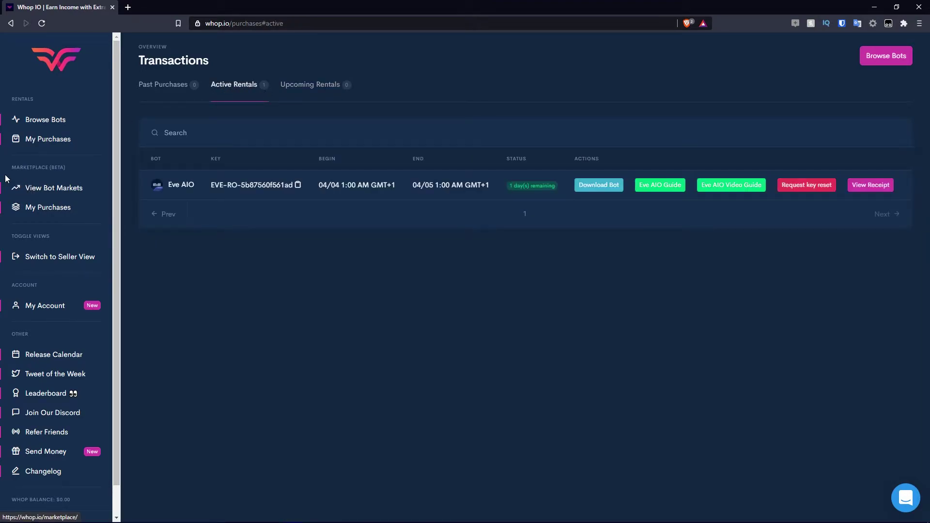
pyautogui.click(38, 189)
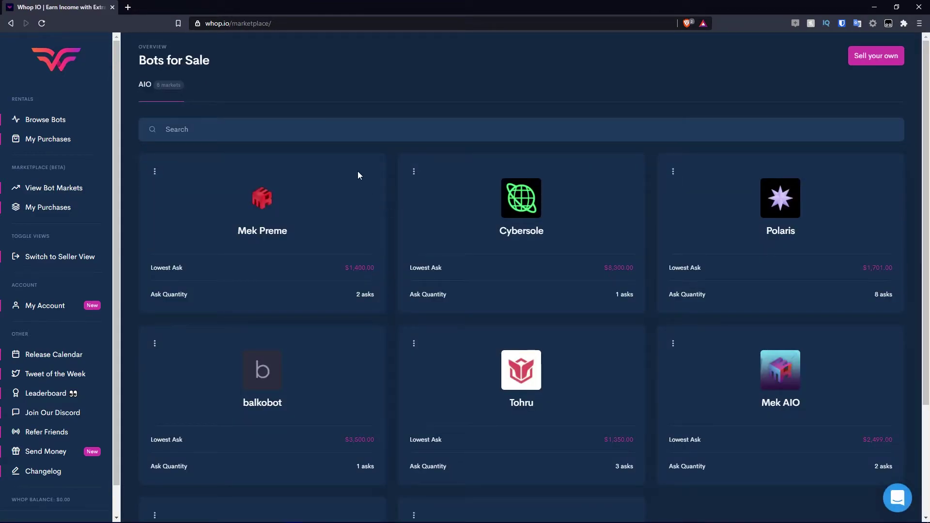
# Open the Cybersole market and switch to Lifetime Copy, showing a $7,000.00 highest bid.
pyautogui.scroll(-3, 313, 141)
pyautogui.scroll(3, 377, 180)
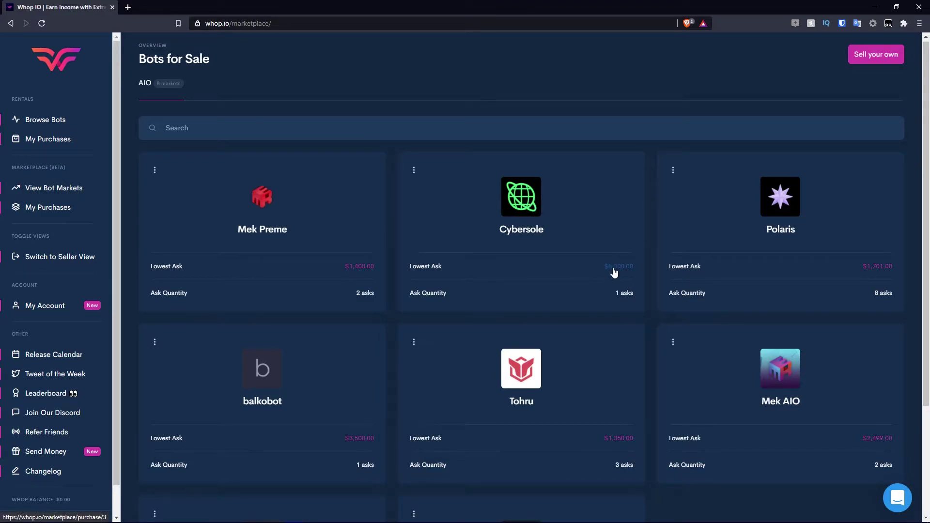
pyautogui.click(630, 297)
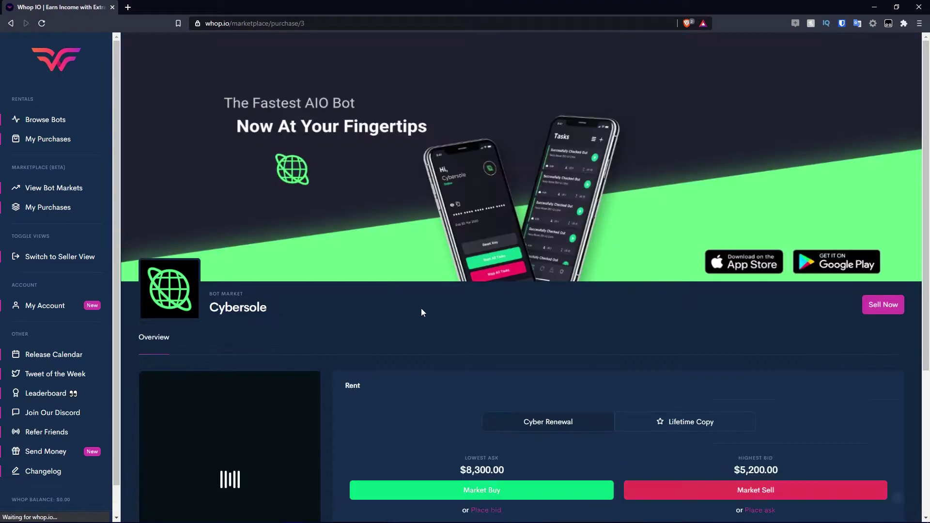
pyautogui.scroll(-4, 391, 272)
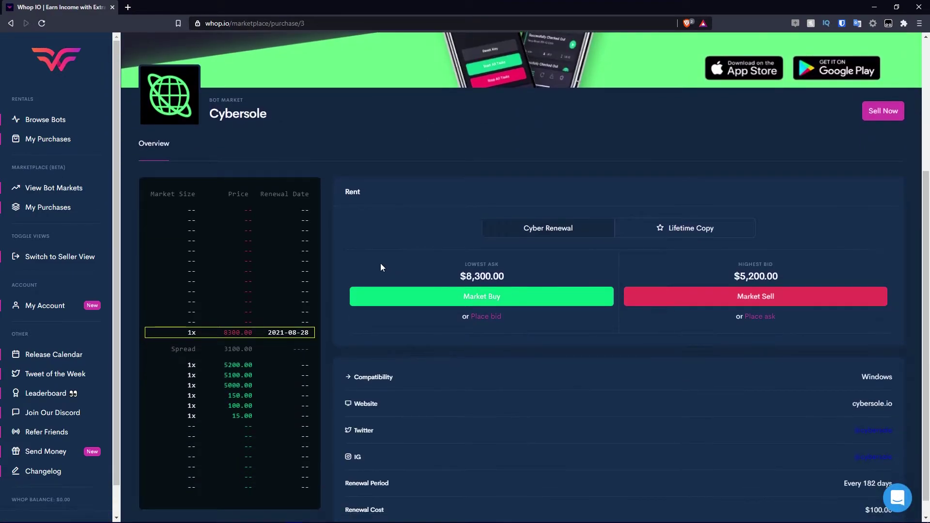
pyautogui.scroll(-1, 491, 256)
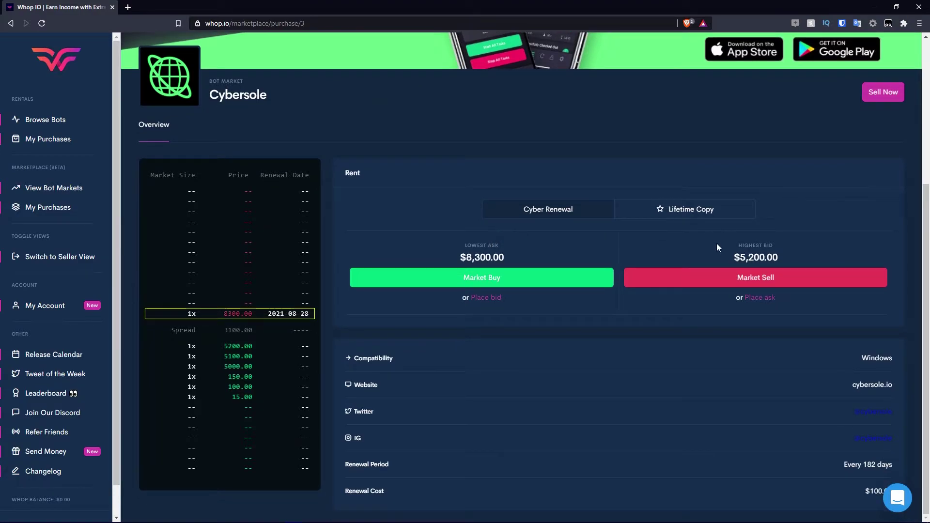
pyautogui.click(636, 212)
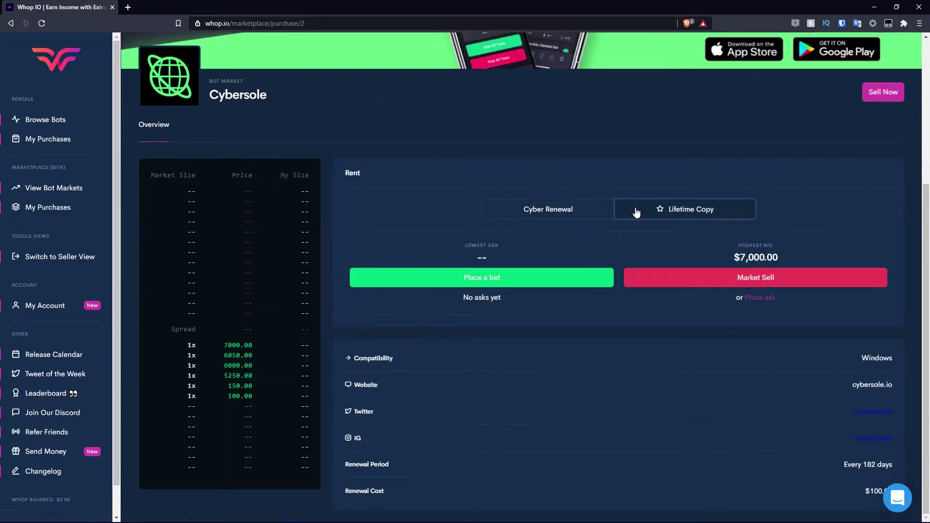
# Open and dismiss the bid and Market Sell forms without trading, then reload the Lifetime Copy market.
pyautogui.click(481, 277)
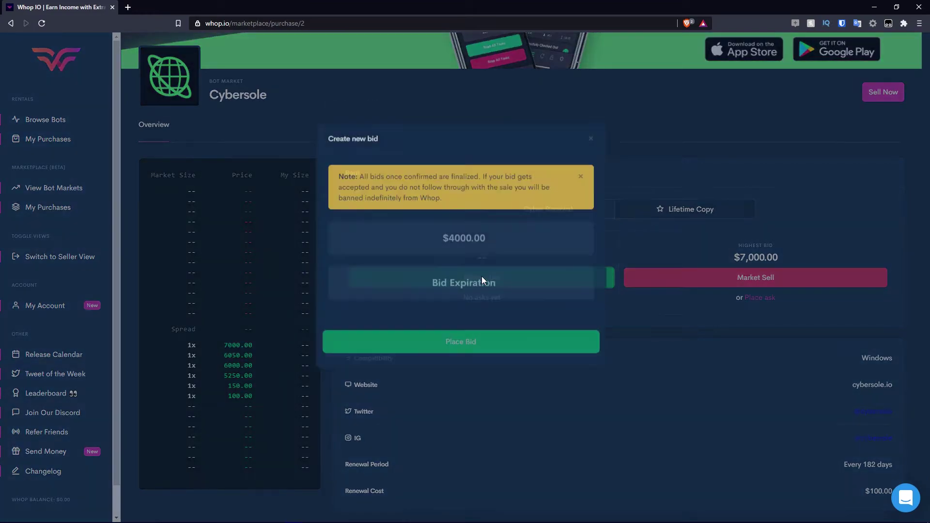
pyautogui.click(590, 170)
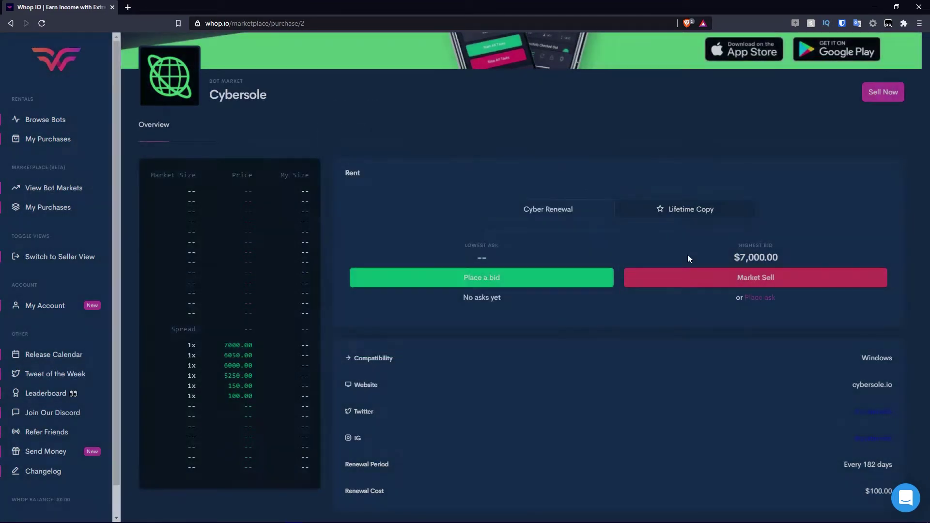
pyautogui.click(714, 284)
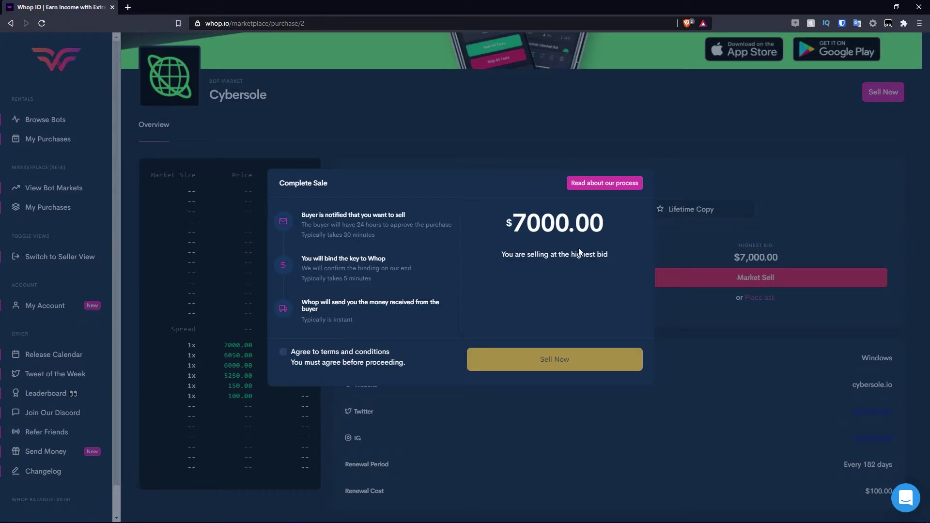
pyautogui.click(678, 251)
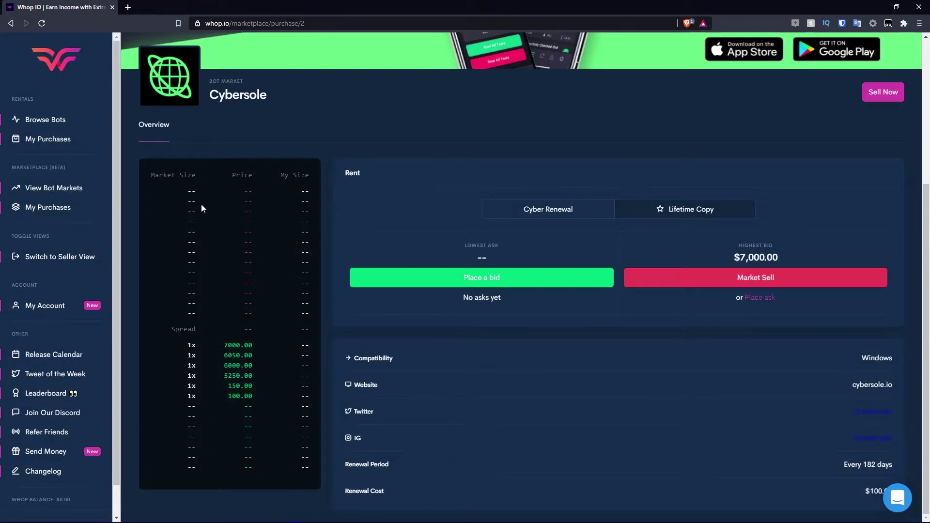
pyautogui.moveTo(202, 204); pyautogui.dragTo(241, 417)
pyautogui.click(252, 408)
pyautogui.click(664, 208)
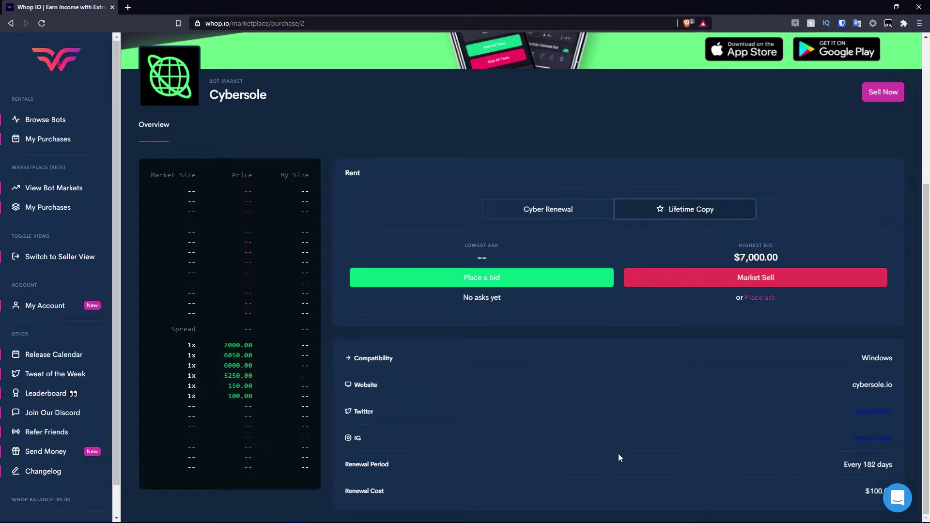
pyautogui.moveTo(879, 494); pyautogui.dragTo(855, 489)
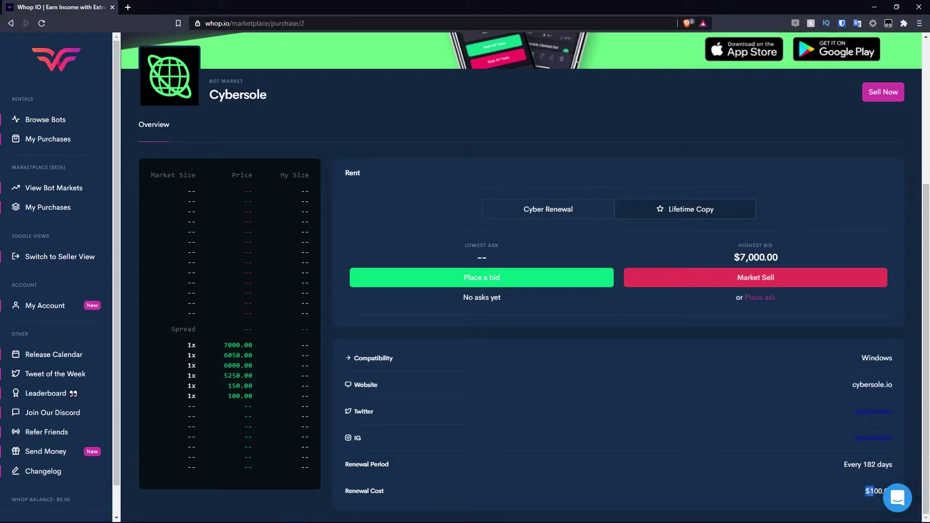
# Check the marketplace My Orders page, which shows no purchases.
pyautogui.click(48, 207)
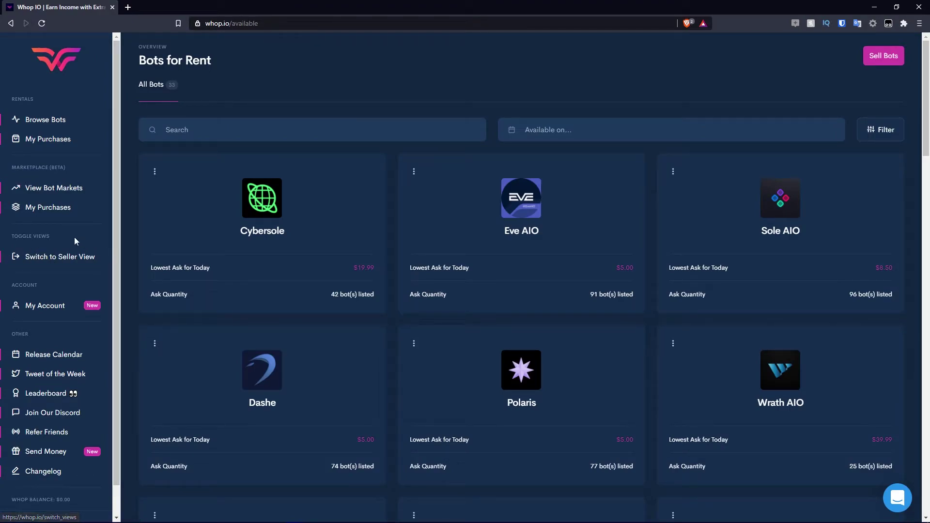
# Open My Account settings and bring up the promo code section with its My Promos list.
pyautogui.click(55, 308)
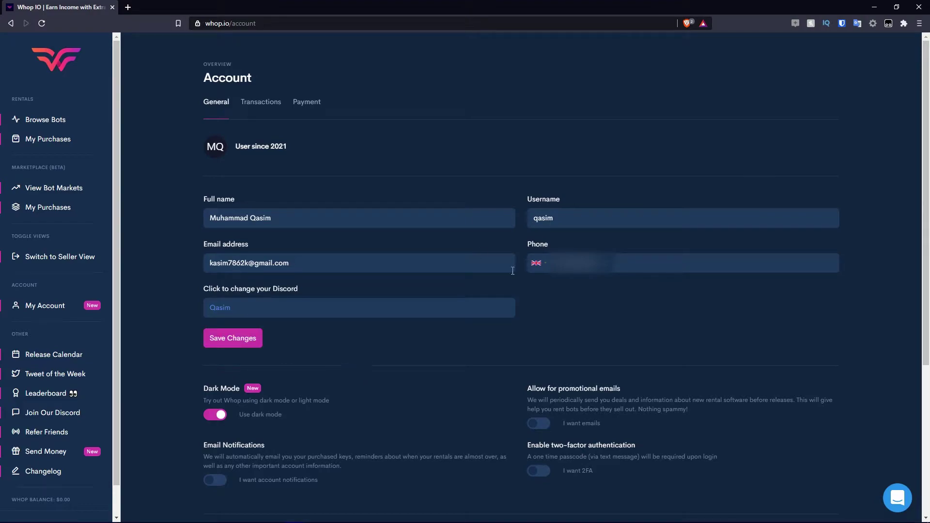
pyautogui.scroll(-5, 377, 208)
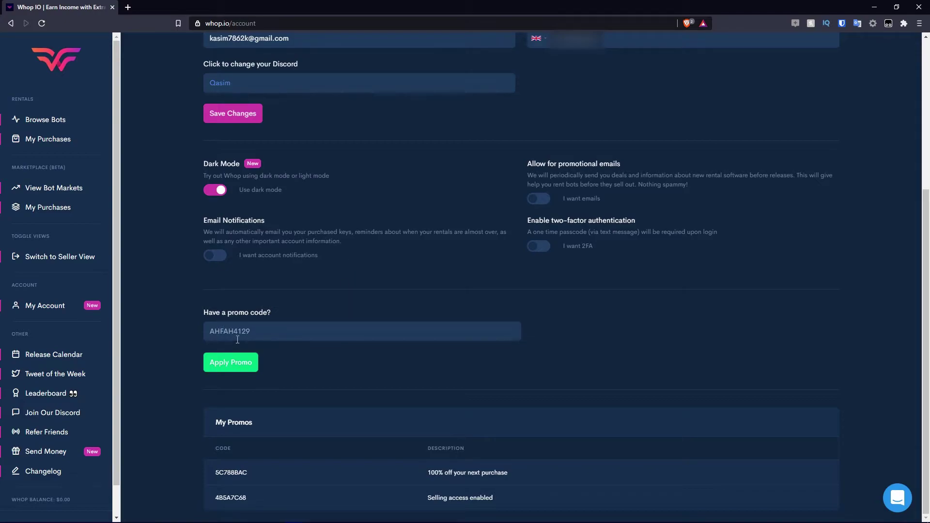
pyautogui.click(232, 368)
# Check the account's Transactions and Payment tabs ($0.00 balance), then return to Bots for Rent.
pyautogui.scroll(10, 448, 466)
pyautogui.click(257, 117)
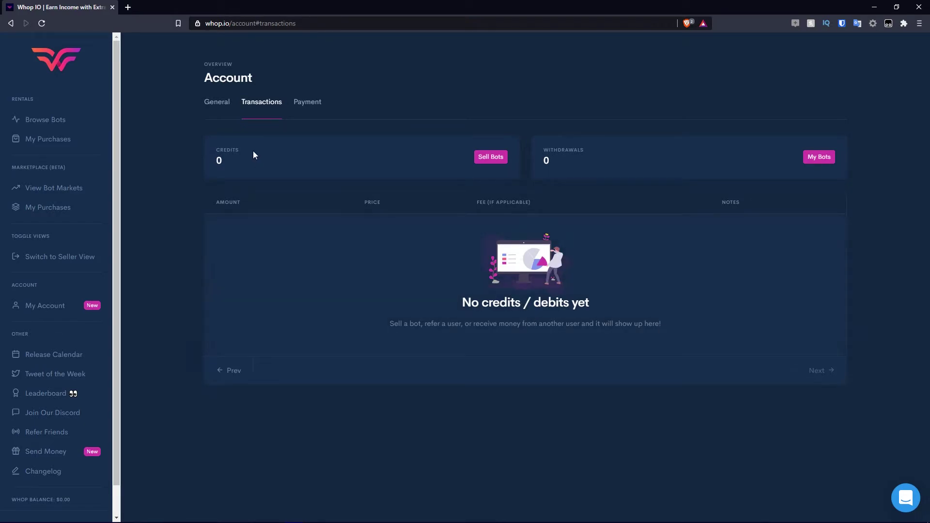
pyautogui.click(312, 102)
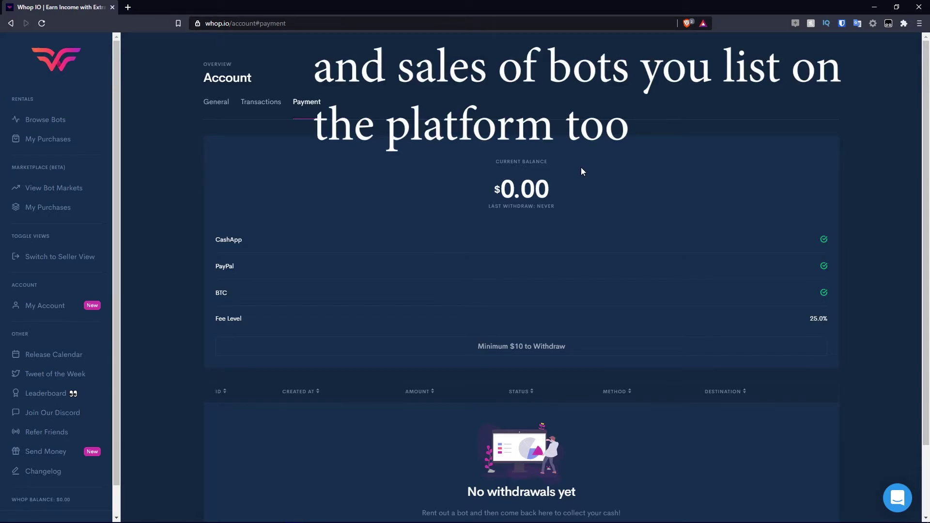
pyautogui.scroll(-2, 660, 265)
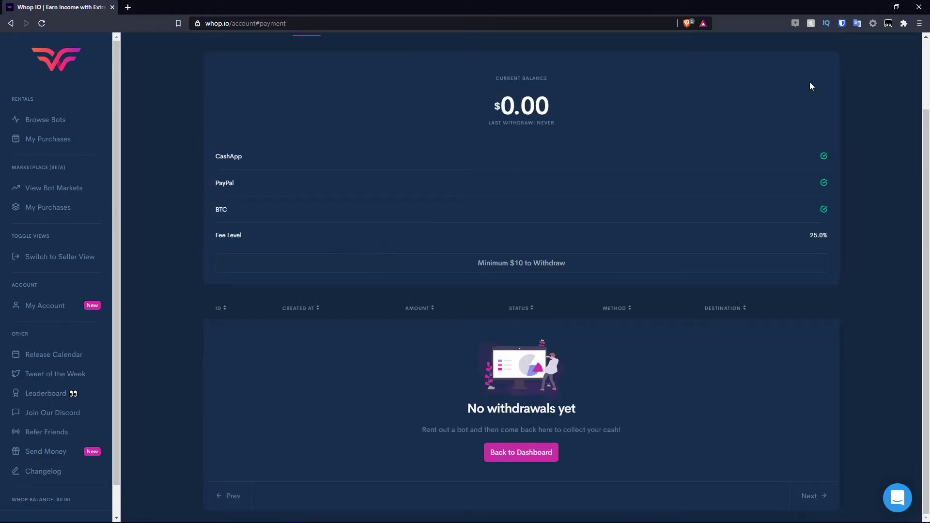
pyautogui.click(45, 119)
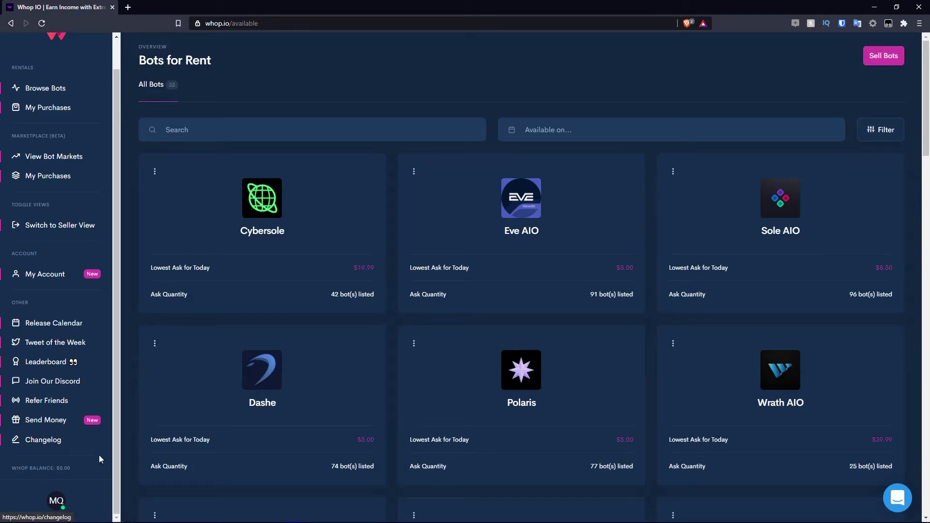
# Browse the Release Calendar's Collectibles, Best Selling and Sneakers drops, then open the adidas Forum Low Bad Bunny.
pyautogui.click(42, 327)
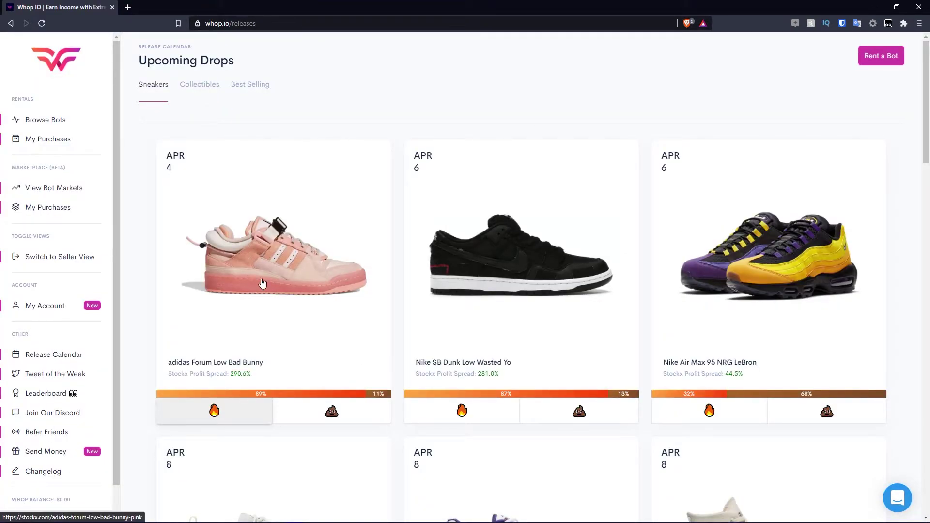
pyautogui.click(199, 85)
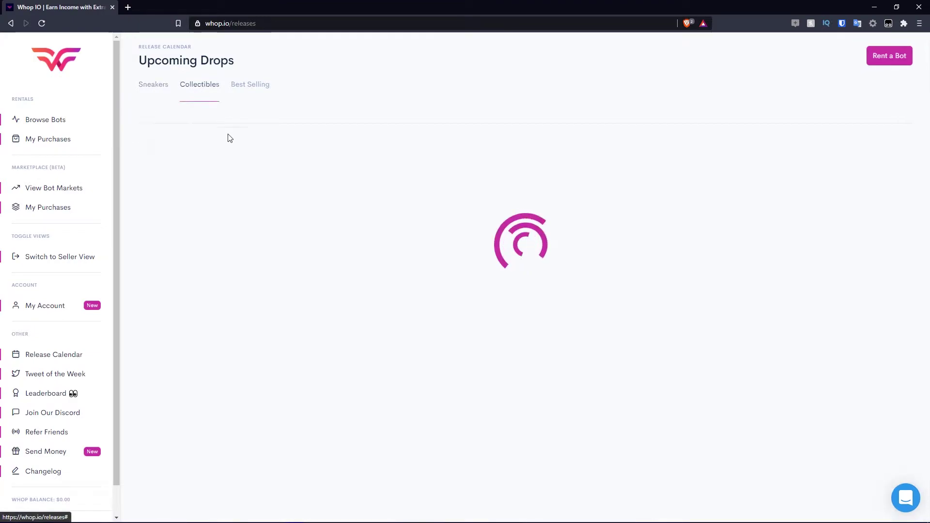
pyautogui.click(251, 87)
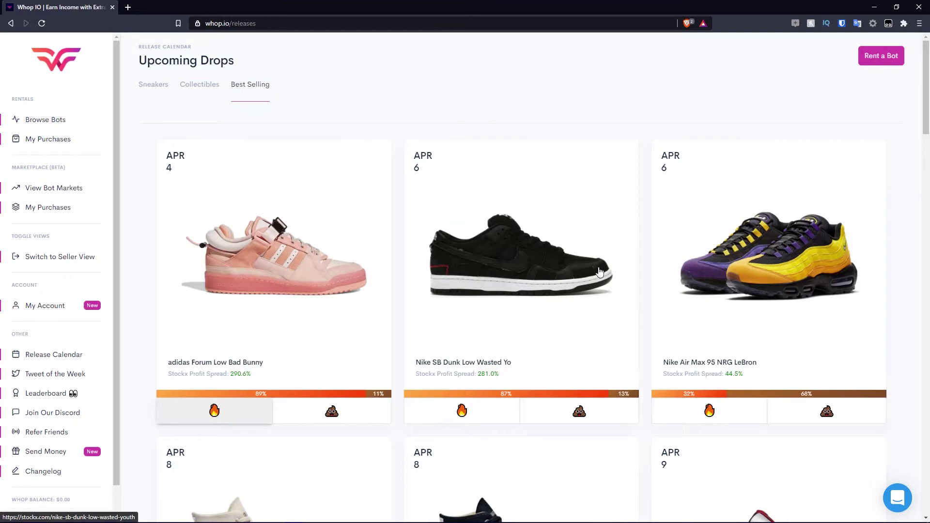
pyautogui.click(162, 85)
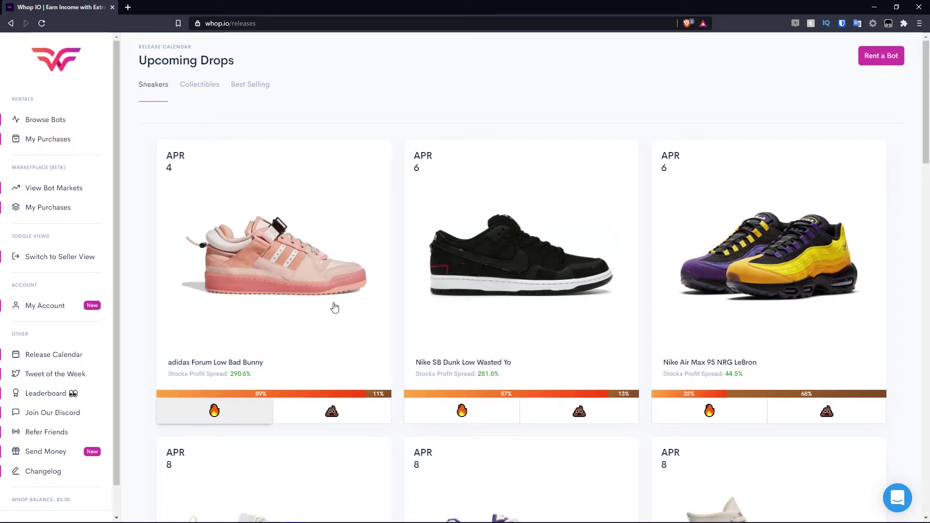
pyautogui.click(290, 256)
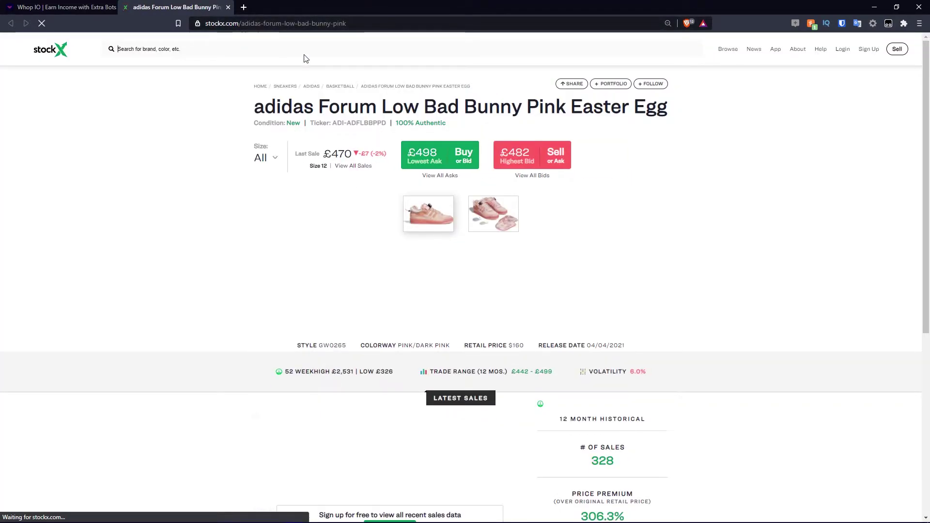
# Return to the Whop IO drop calendar tab, leaving the StockX Bad Bunny page open.
pyautogui.click(68, 7)
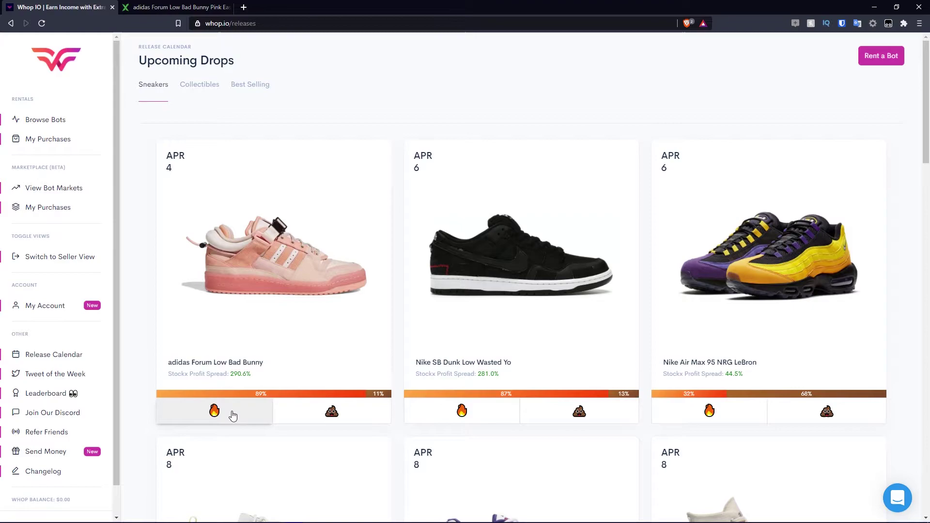
# Cast a fire vote on the adidas Forum Low Bad Bunny drop and close the extra StockX tabs.
pyautogui.click(333, 424)
pyautogui.click(254, 412)
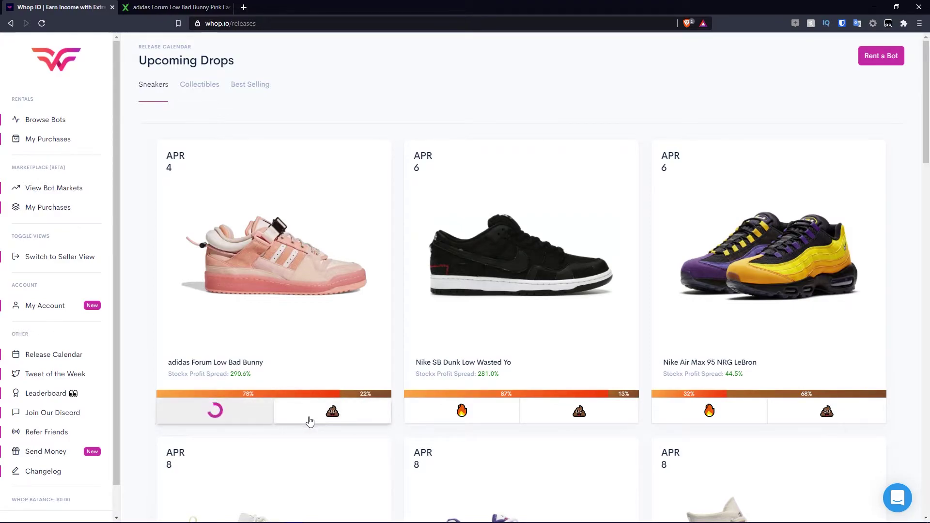
pyautogui.click(249, 423)
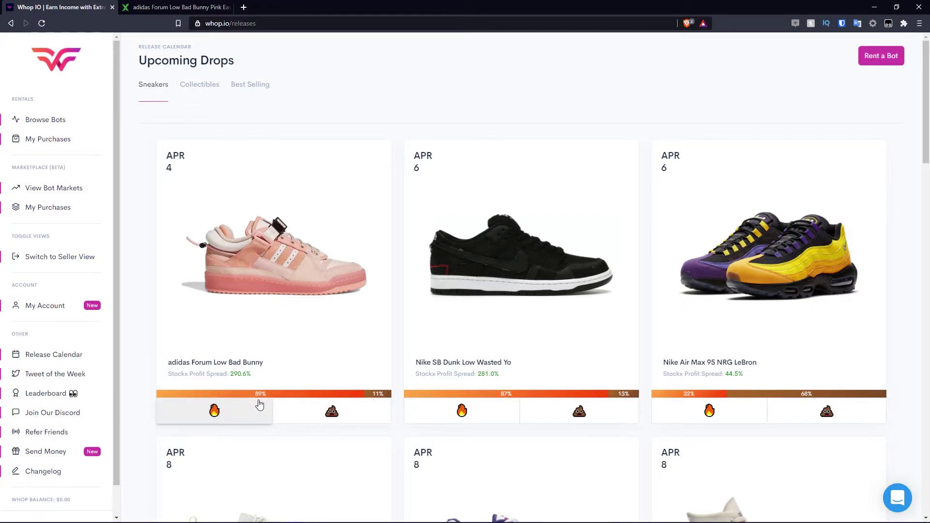
pyautogui.click(353, 342)
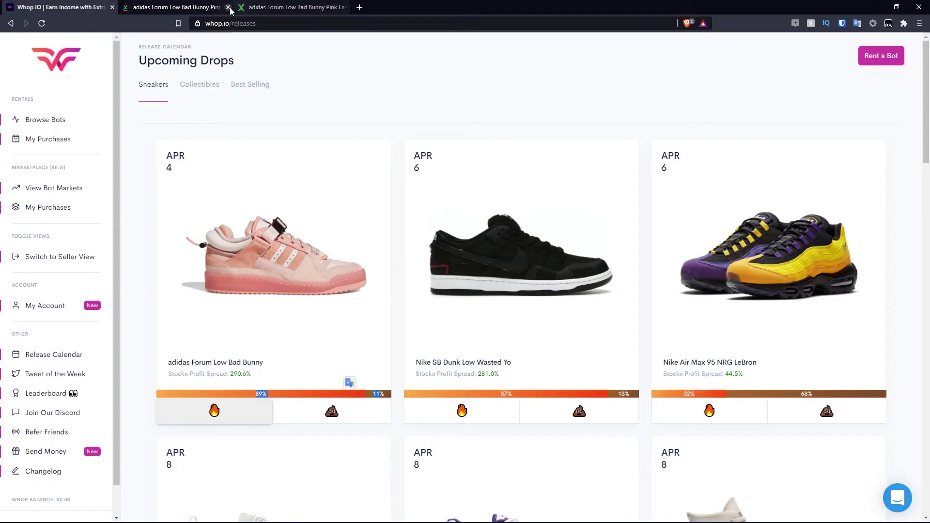
pyautogui.click(228, 7)
pyautogui.click(228, 7)
# Look through the Collectibles drops, then switch to the Best Selling drops list.
pyautogui.scroll(-5, 577, 272)
pyautogui.scroll(-10, 577, 272)
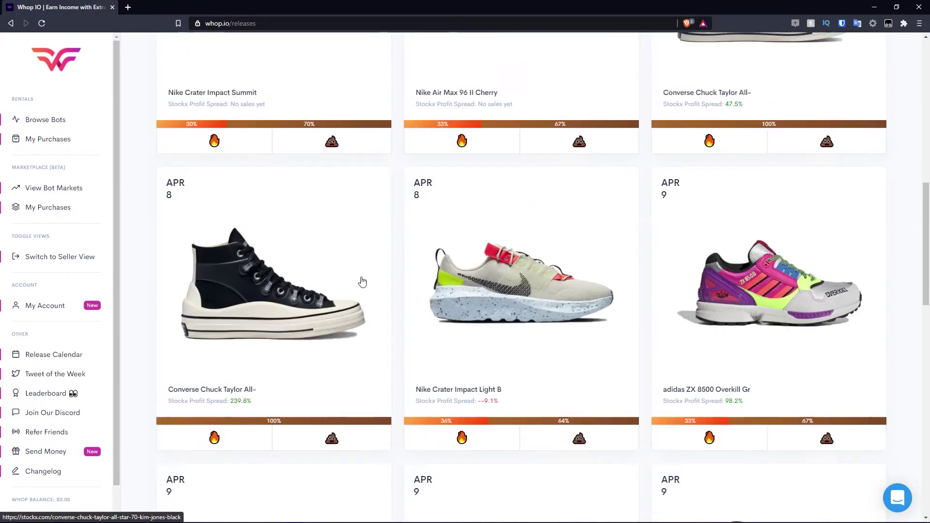
pyautogui.scroll(5, 457, 290)
pyautogui.scroll(-3, 450, 274)
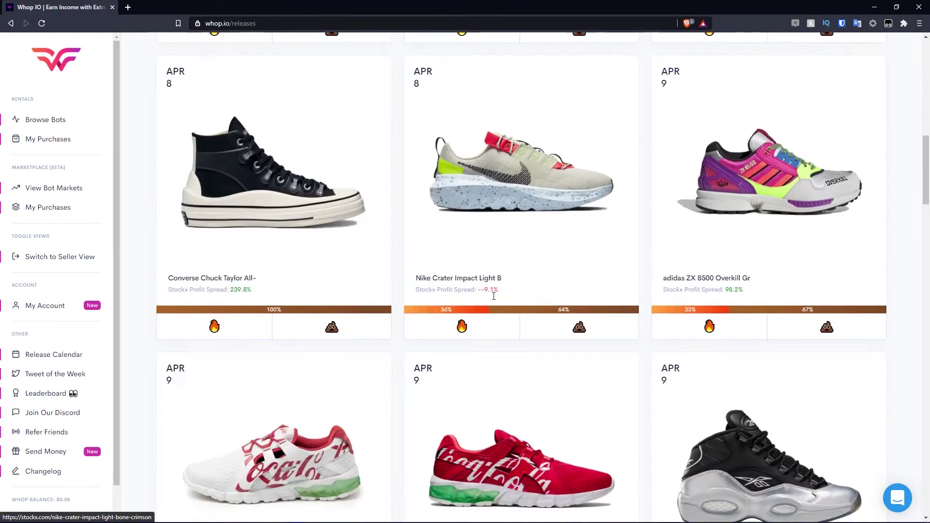
pyautogui.scroll(3, 432, 266)
pyautogui.scroll(5, 432, 266)
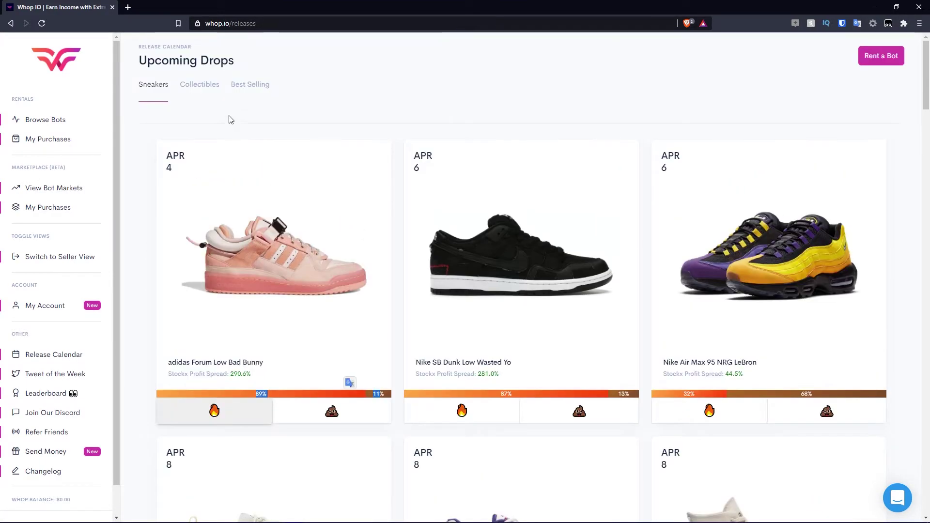
pyautogui.click(196, 86)
pyautogui.scroll(-6, 319, 396)
pyautogui.scroll(6, 396, 221)
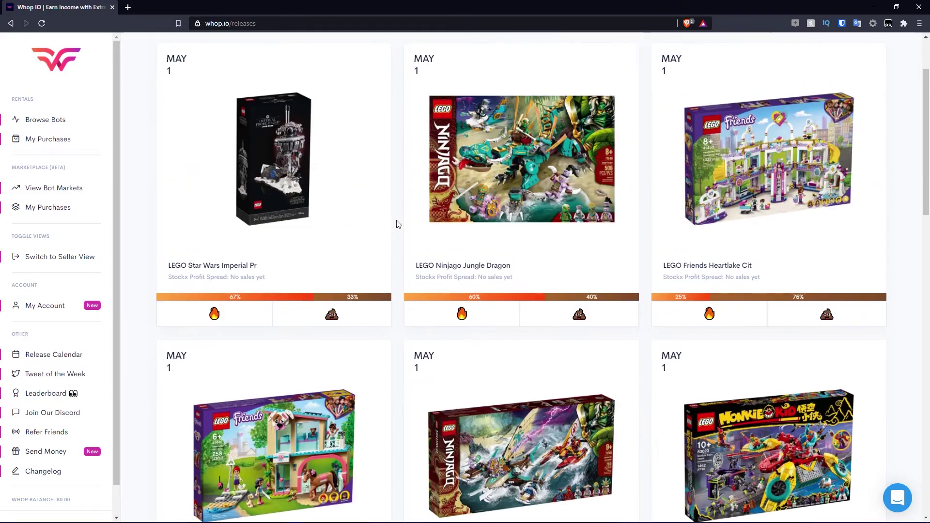
pyautogui.click(250, 84)
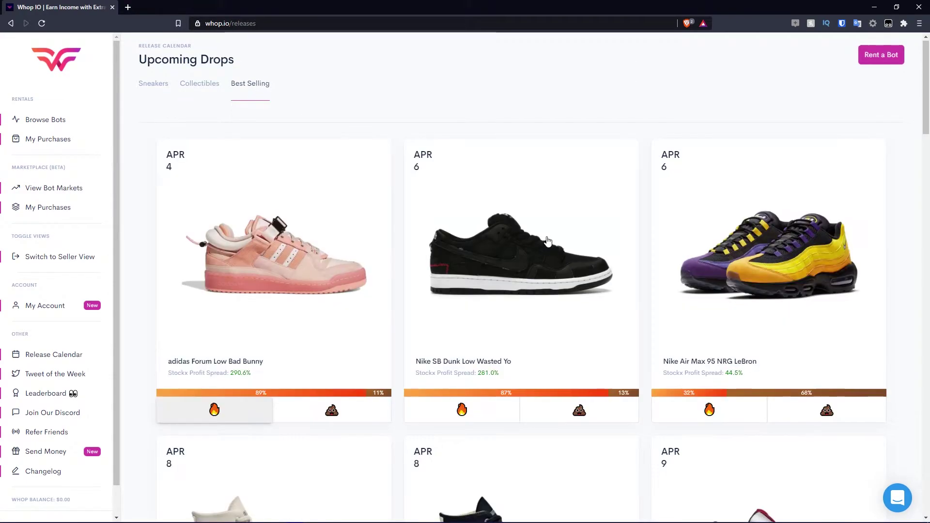
pyautogui.scroll(-9, 544, 238)
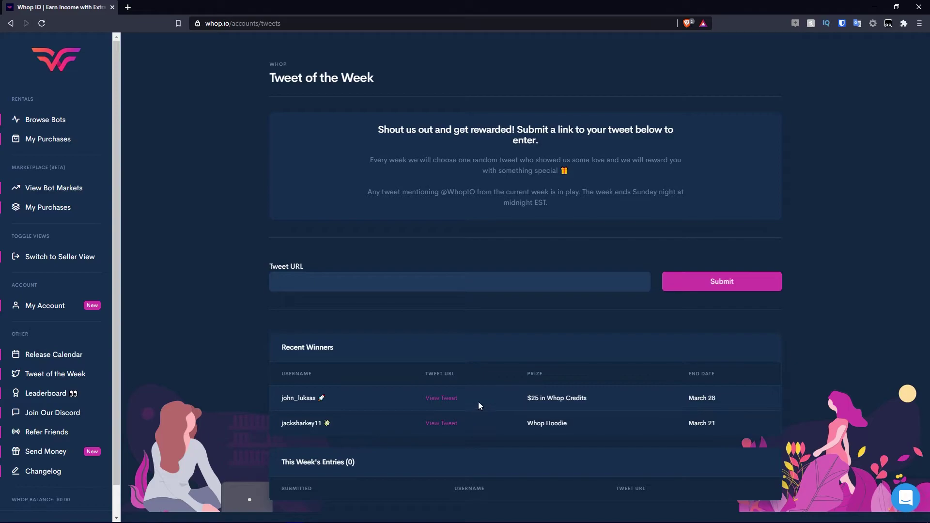
# Browse the Leaderboard of top earners, spenders and referrers, returning to it from the Discord invite.
pyautogui.click(54, 395)
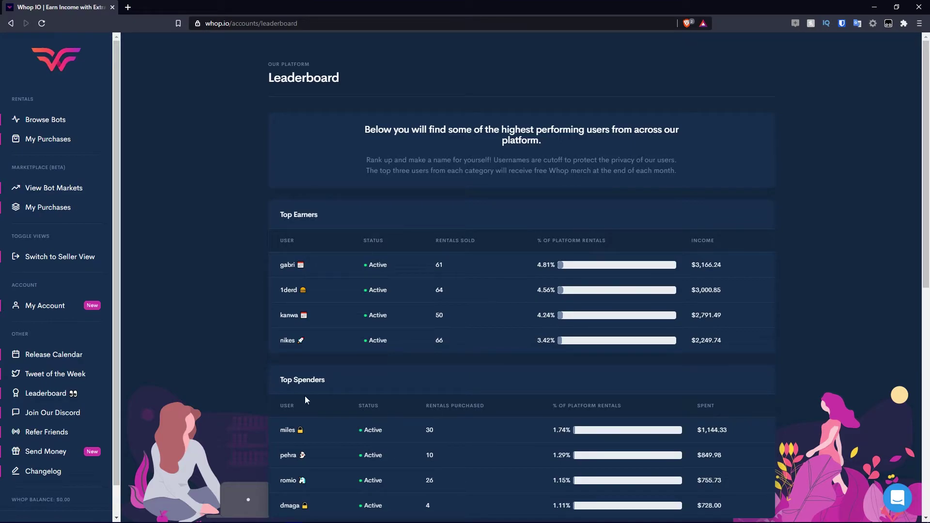
pyautogui.scroll(-5, 389, 305)
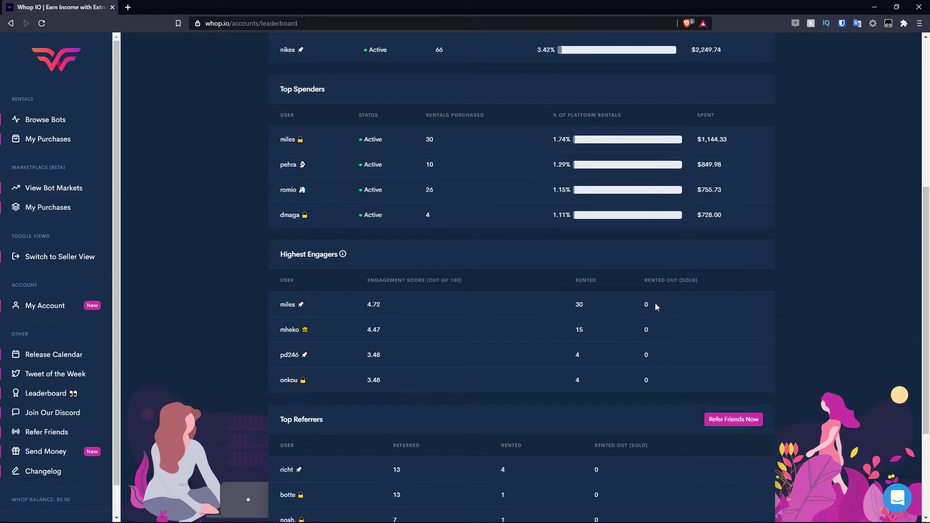
pyautogui.scroll(-3, 437, 332)
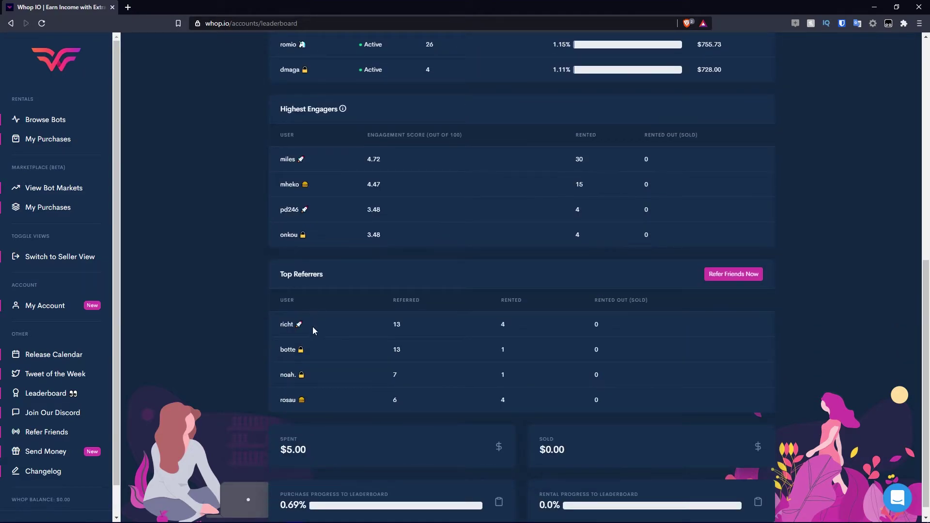
pyautogui.scroll(-1, 436, 348)
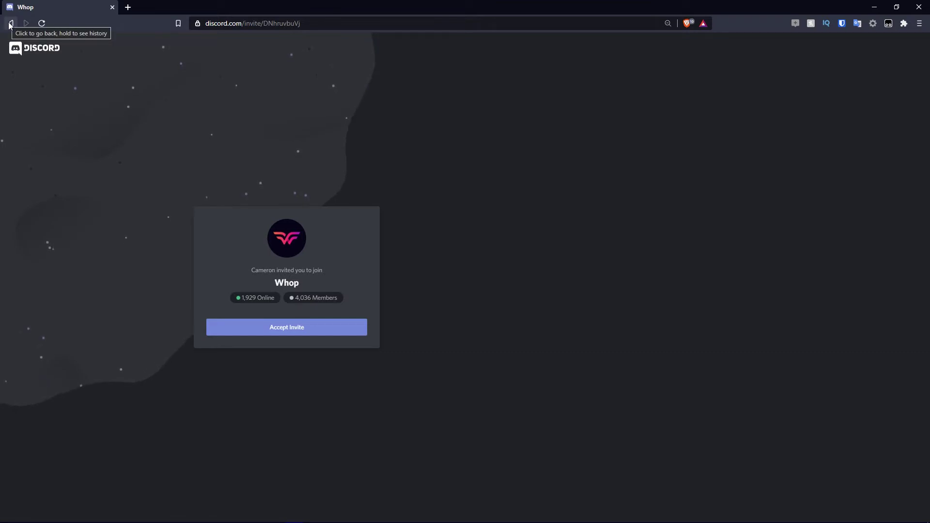
pyautogui.click(10, 23)
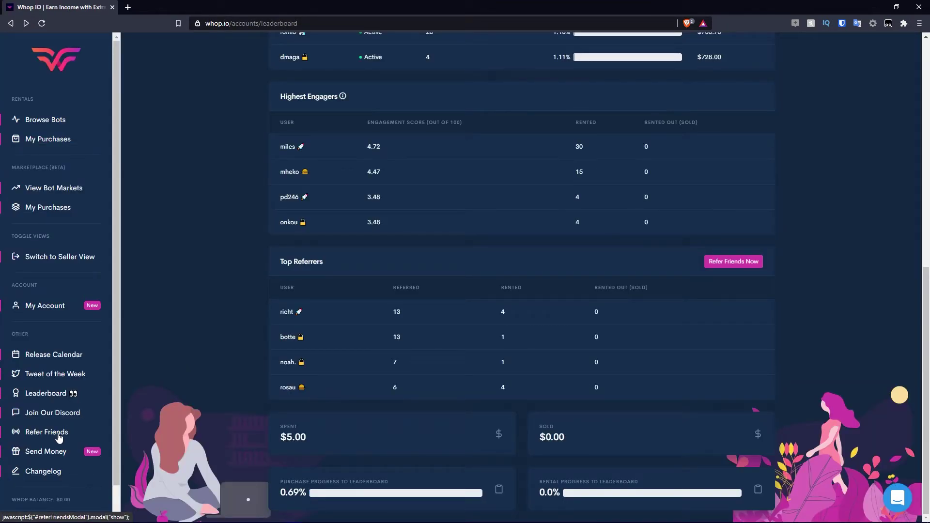
# Show the Refer Friends window with the $5.00 referral reward and referral link.
pyautogui.click(45, 432)
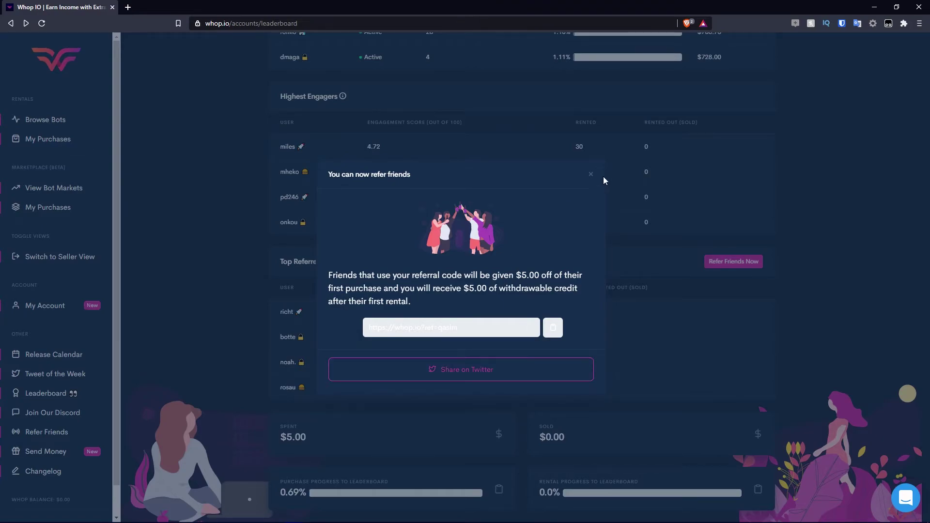
# Close the referral window and open Send Money, changing the amount from $40.00 to $100.00.
pyautogui.click(591, 174)
pyautogui.click(45, 451)
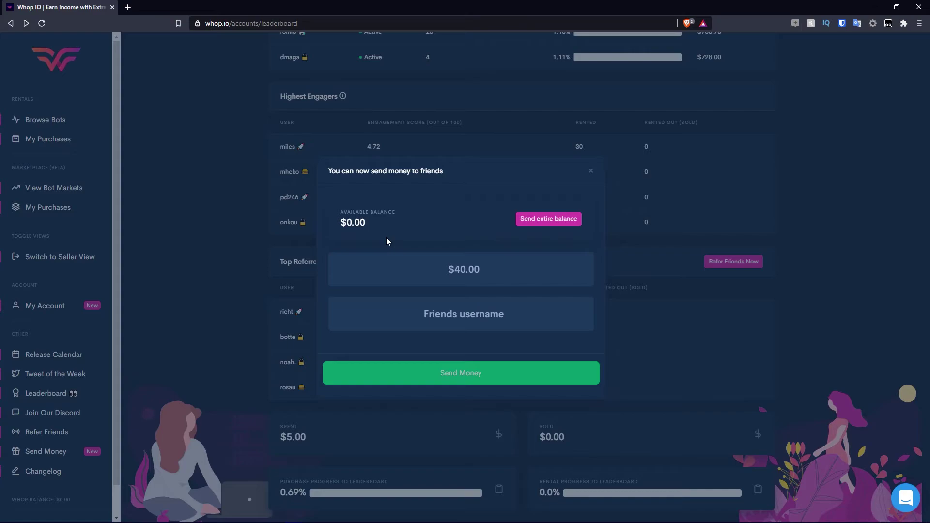
pyautogui.click(471, 269)
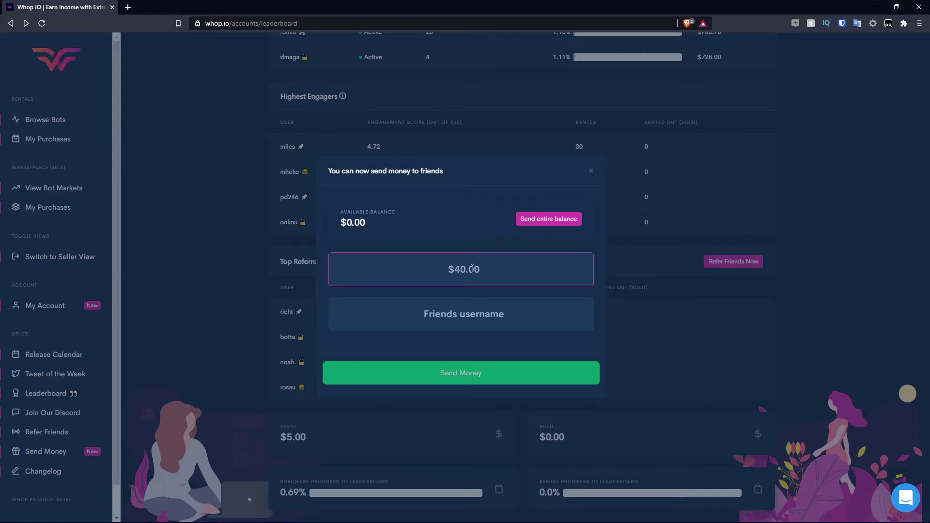
pyautogui.press('BackSpace')
pyautogui.press('BackSpace')
pyautogui.press('BackSpace')
pyautogui.press('BackSpace')
pyautogui.press('BackSpace')
pyautogui.write('100')
pyautogui.press('BackSpace')
pyautogui.press('BackSpace')
pyautogui.write('0')
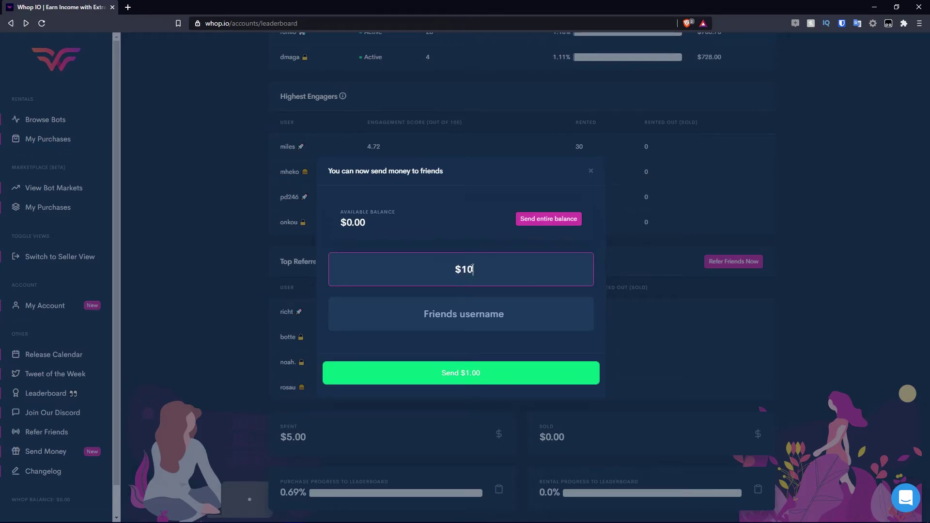
pyautogui.write('0.00')
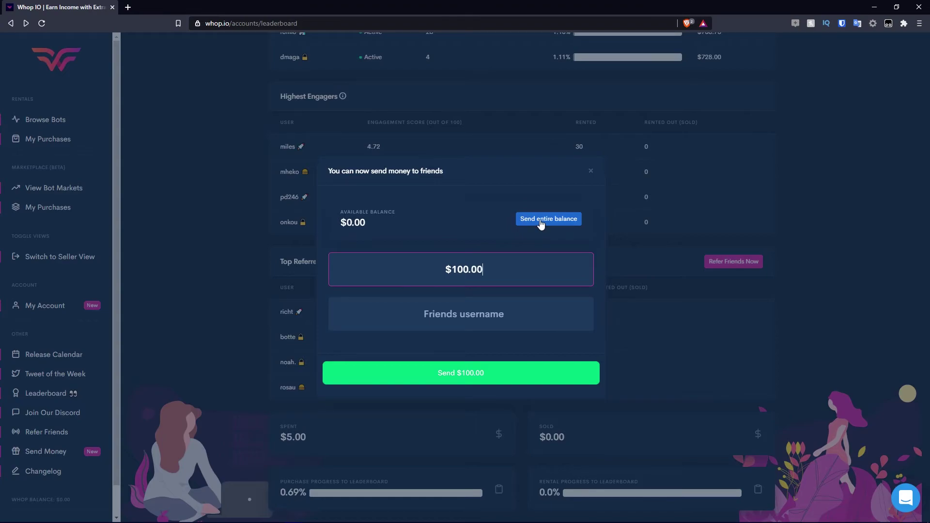
# Scroll through the Changelog of site updates, then head back to the main Whop site.
pyautogui.click(59, 477)
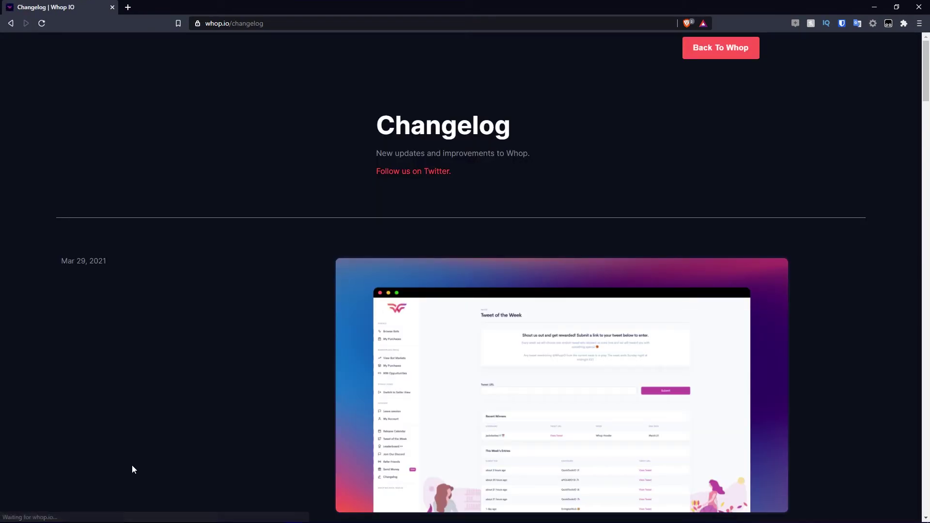
pyautogui.scroll(-3, 286, 355)
pyautogui.scroll(-10, 295, 344)
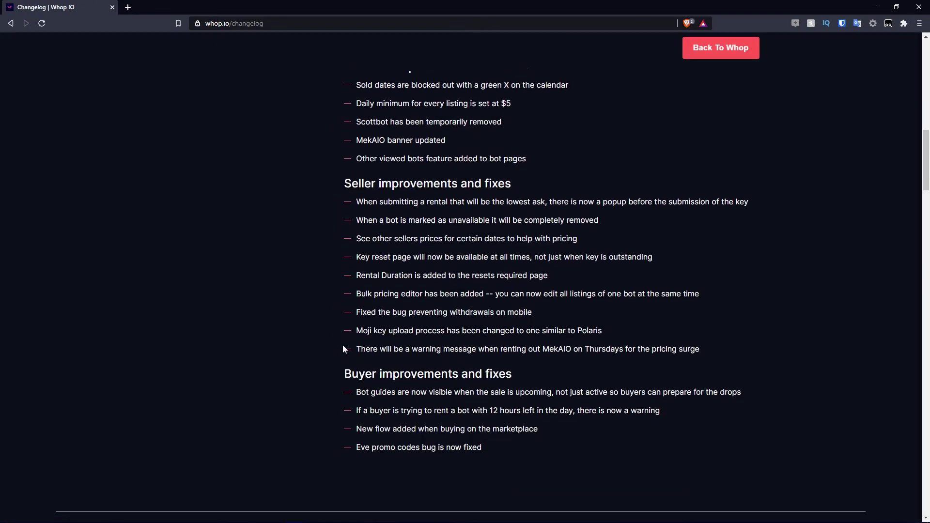
pyautogui.scroll(8, 397, 353)
pyautogui.scroll(-15, 456, 365)
pyautogui.scroll(8, 458, 365)
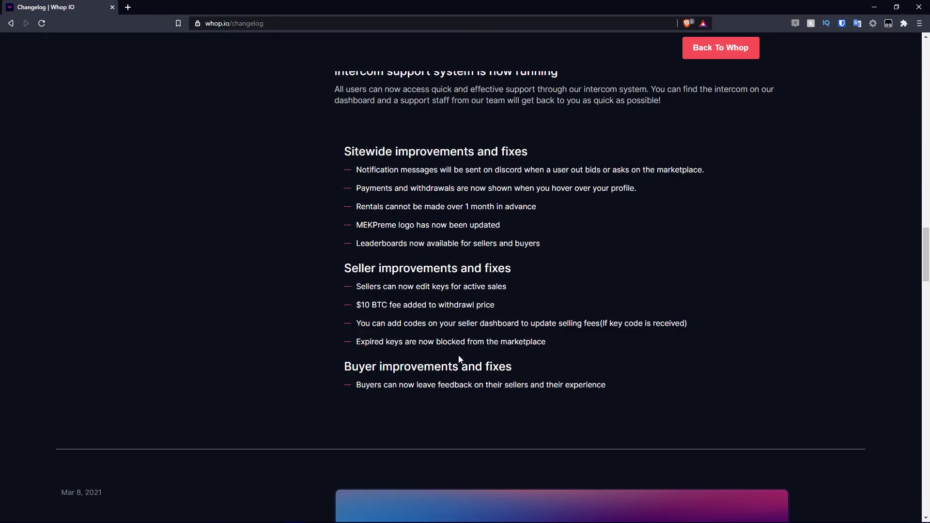
pyautogui.scroll(-7, 459, 353)
pyautogui.scroll(10, 459, 354)
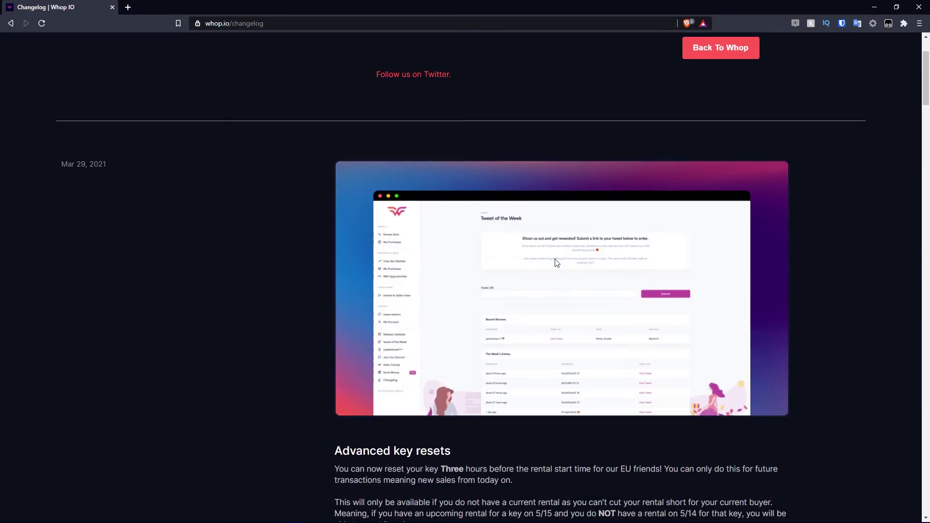
pyautogui.click(700, 57)
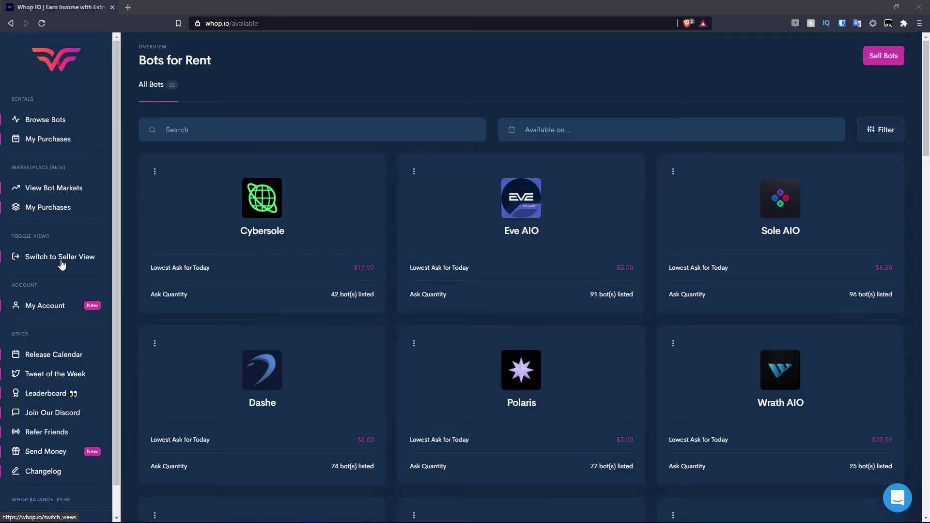
# Switch to Seller View and open the Seller Dashboard showing 0 active listings and $0.00 sales.
pyautogui.click(61, 262)
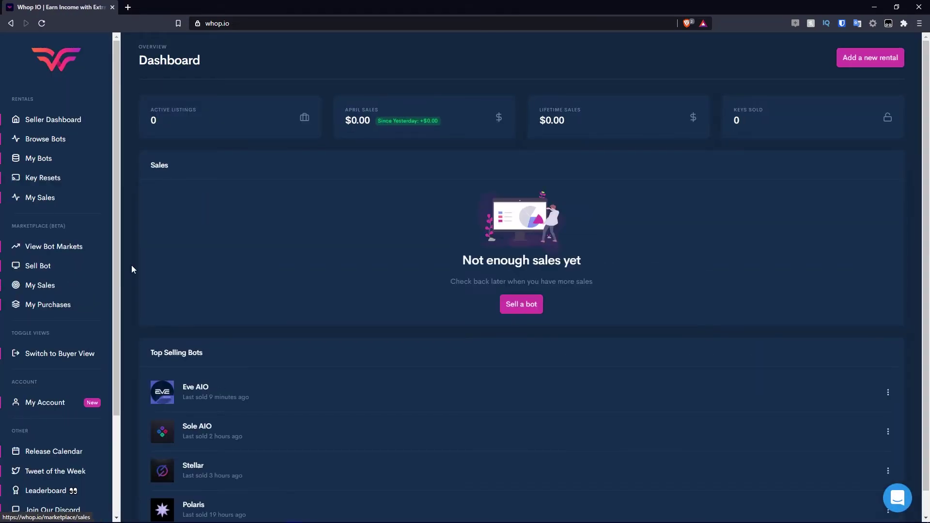
pyautogui.click(58, 124)
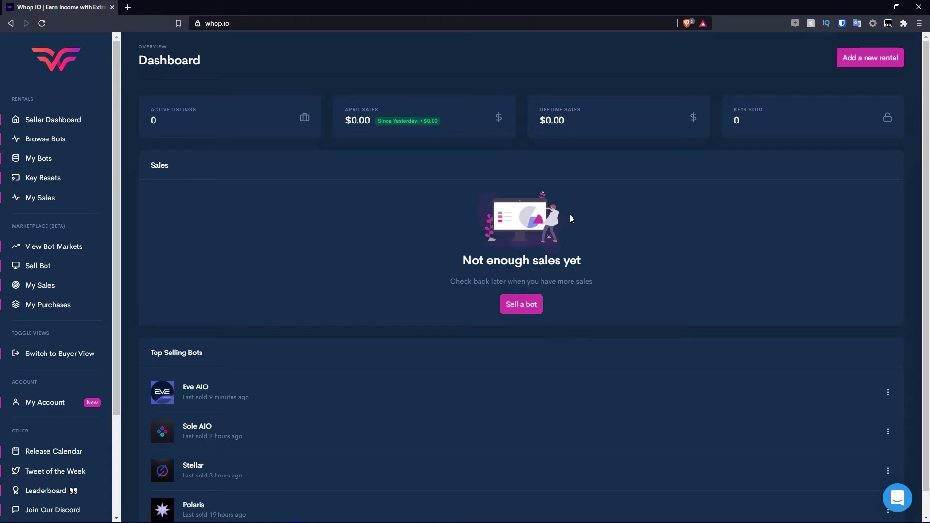
pyautogui.scroll(-1, 557, 290)
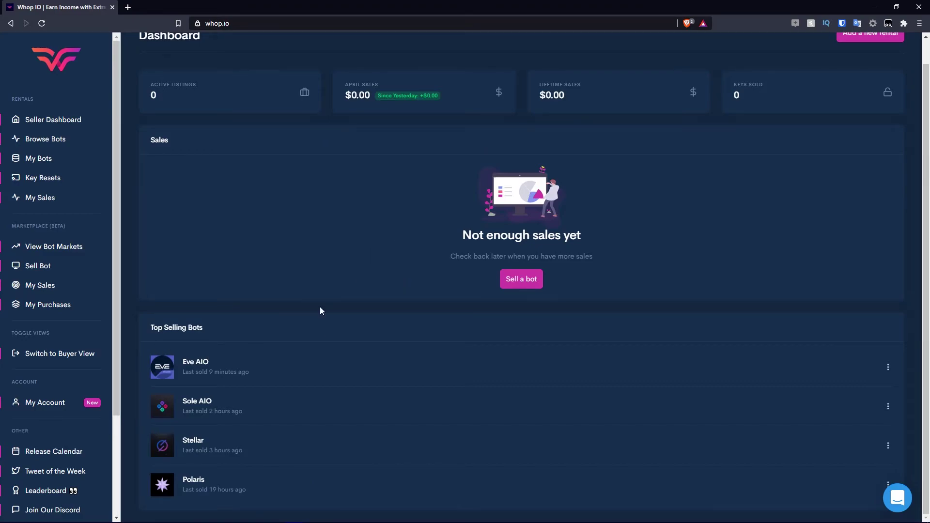
# Go to Browse Bots and open the Cybersole page to view its April prices and sales history.
pyautogui.click(57, 144)
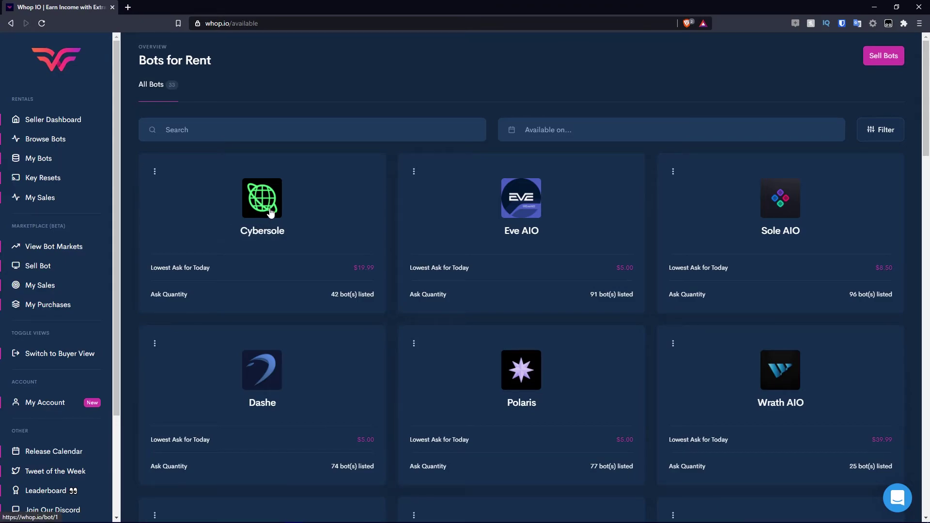
pyautogui.click(269, 212)
pyautogui.scroll(-10, 611, 204)
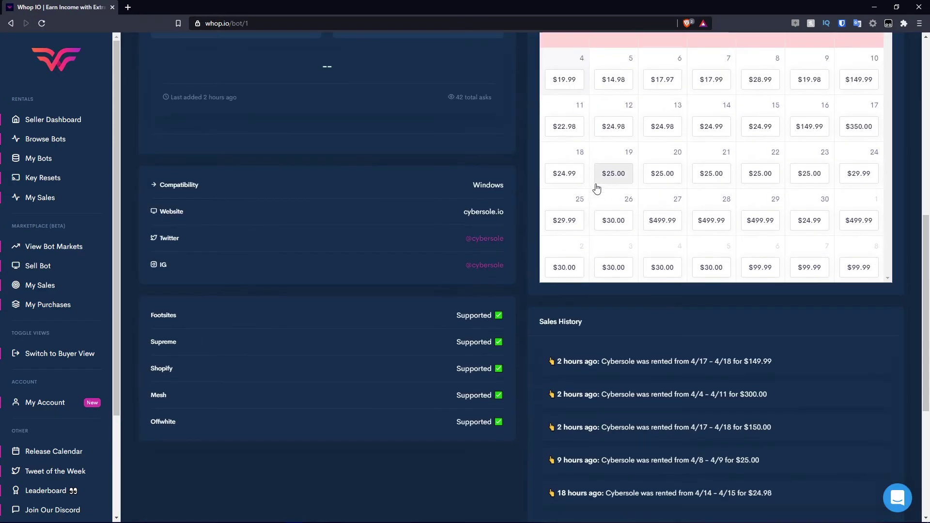
pyautogui.scroll(9, 441, 228)
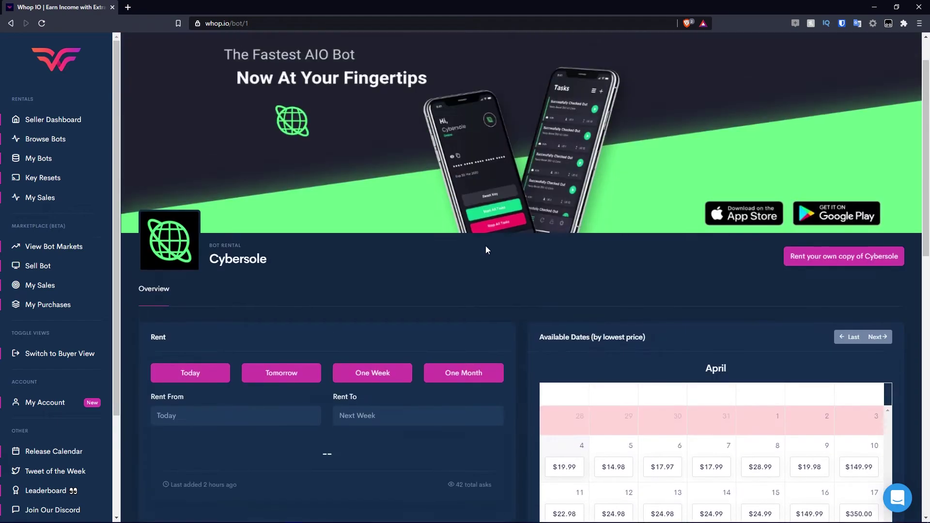
# Add a Cybersole copy with its licence key and submit it for review.
pyautogui.click(829, 257)
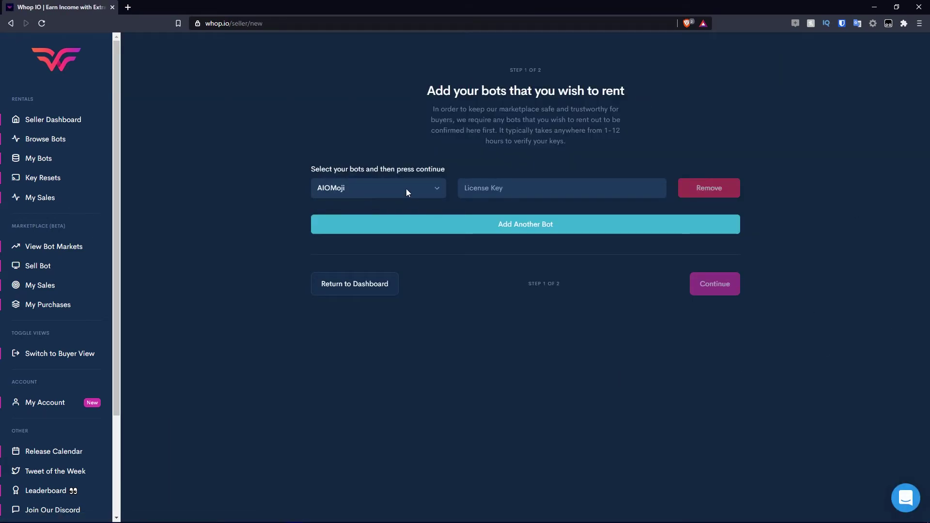
pyautogui.click(406, 188)
pyautogui.click(348, 234)
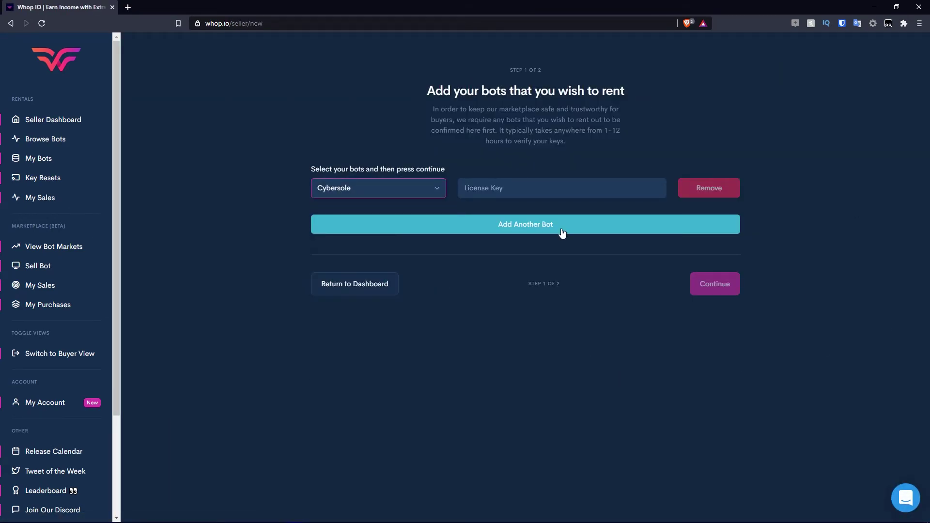
pyautogui.click(531, 193)
pyautogui.write('xxxxxxxxxx')
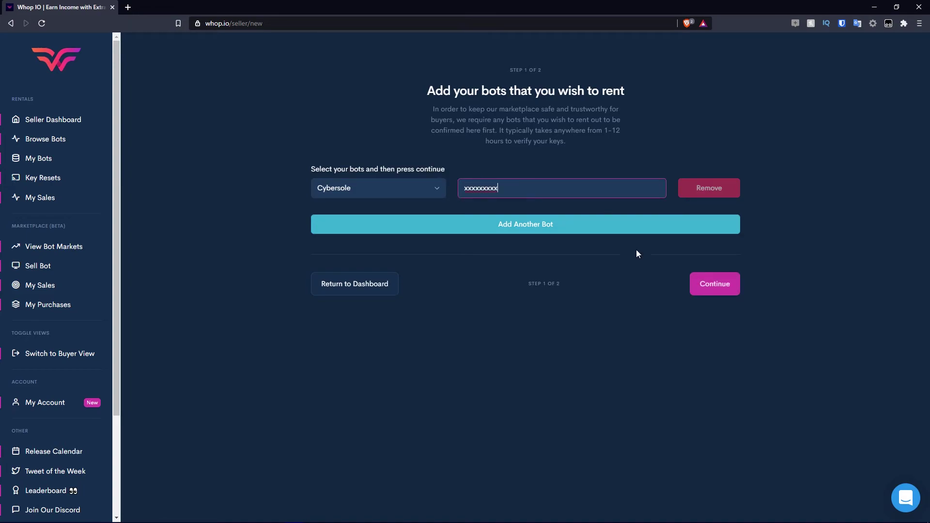
pyautogui.click(710, 286)
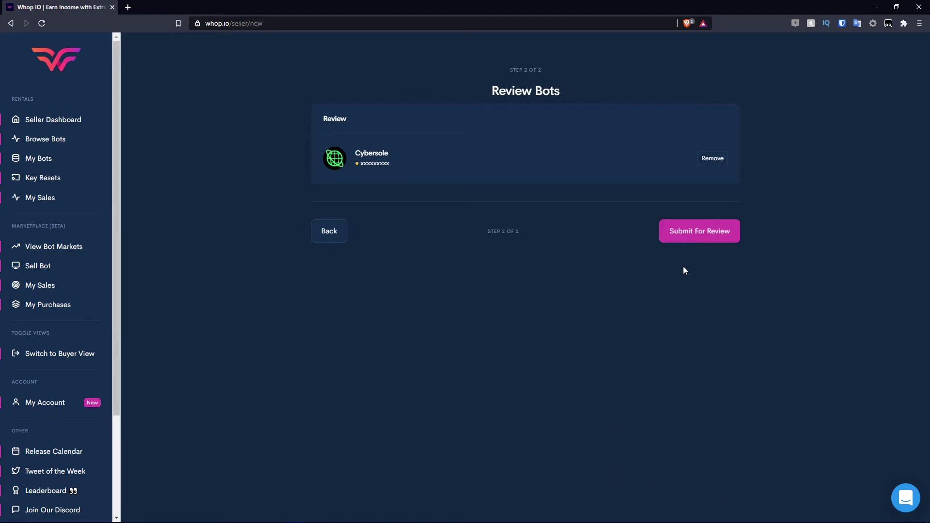
pyautogui.click(707, 238)
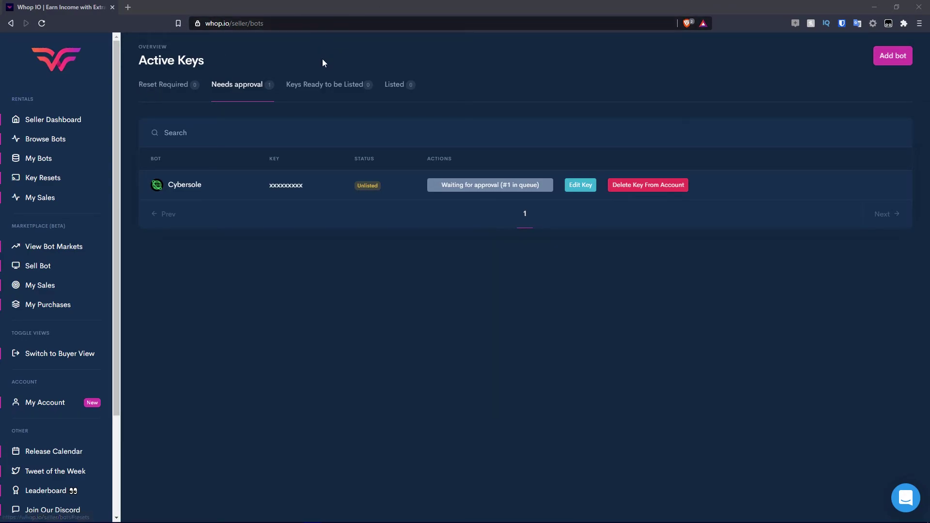
# Switch to Keys Ready to be Listed to find the approved Cybersole key.
pyautogui.click(380, 83)
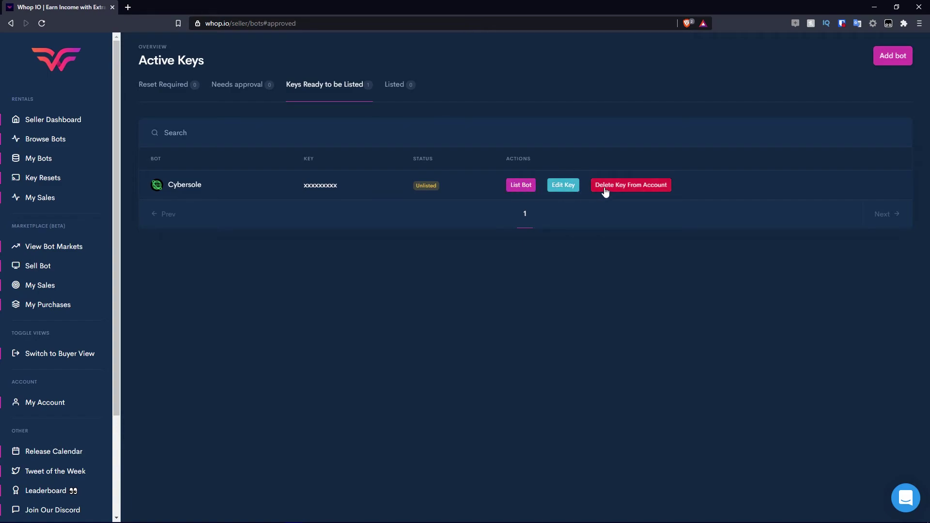
# Start listing the approved Cybersole key and proceed to the pricing step.
pyautogui.click(523, 187)
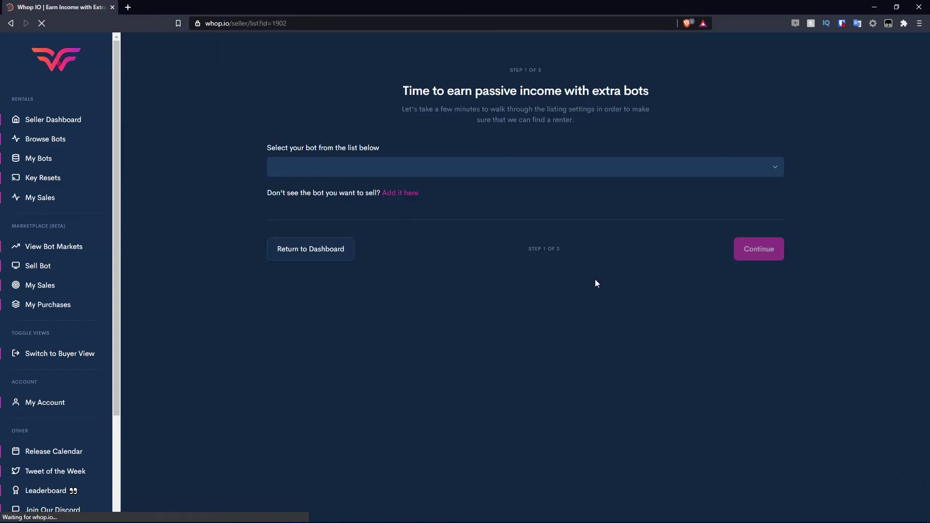
pyautogui.click(325, 173)
pyautogui.click(325, 172)
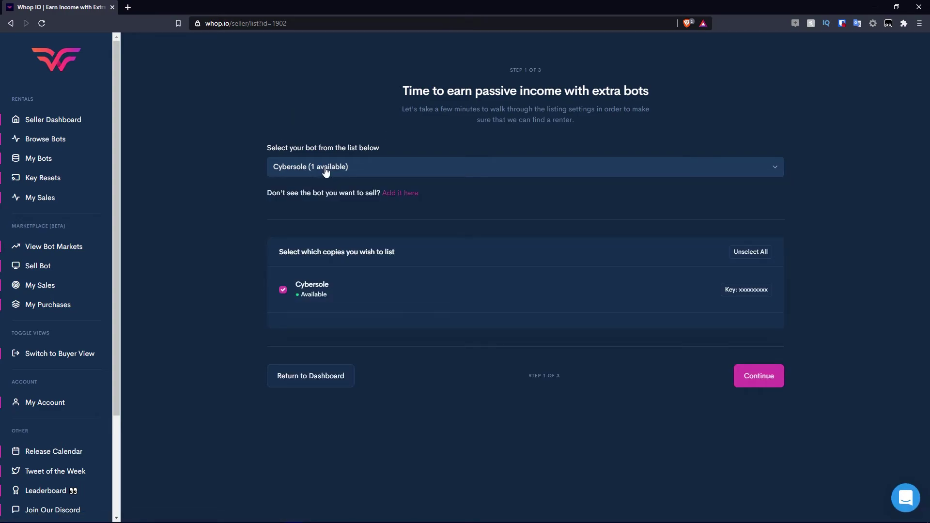
pyautogui.click(332, 167)
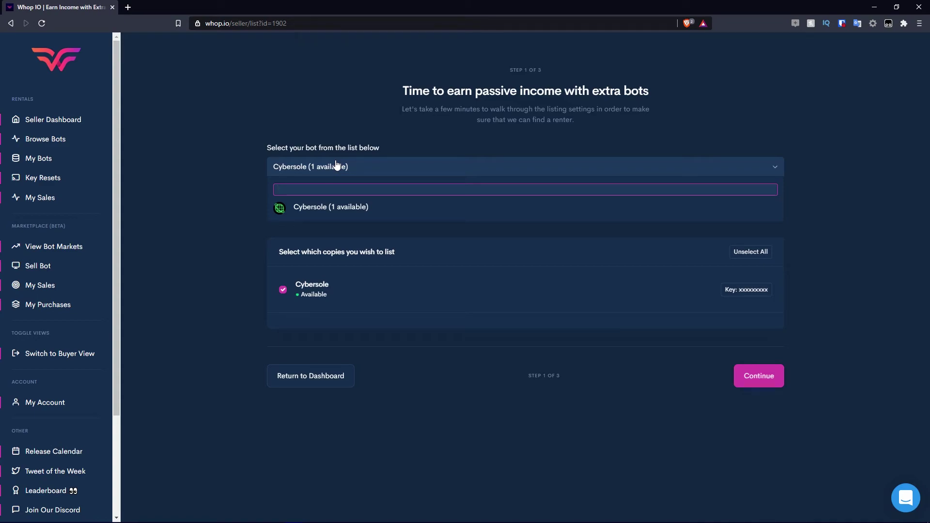
pyautogui.click(224, 146)
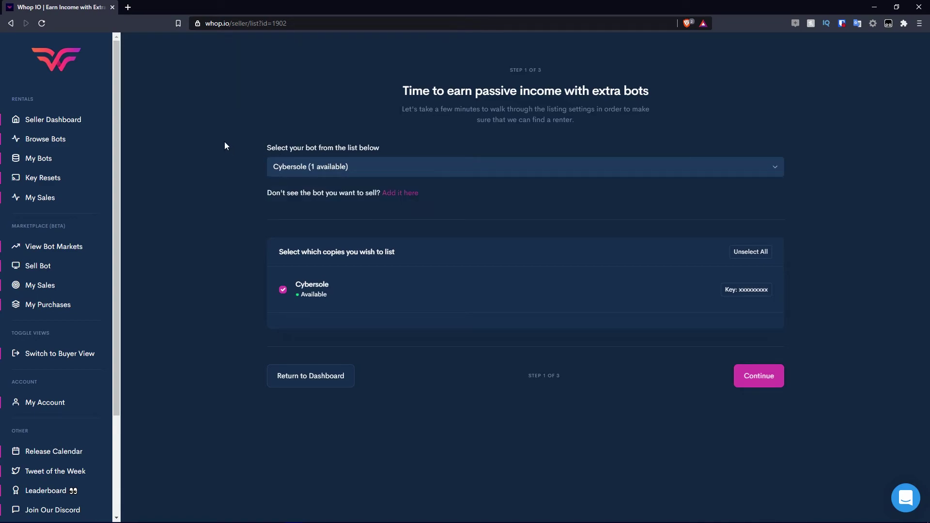
pyautogui.click(756, 384)
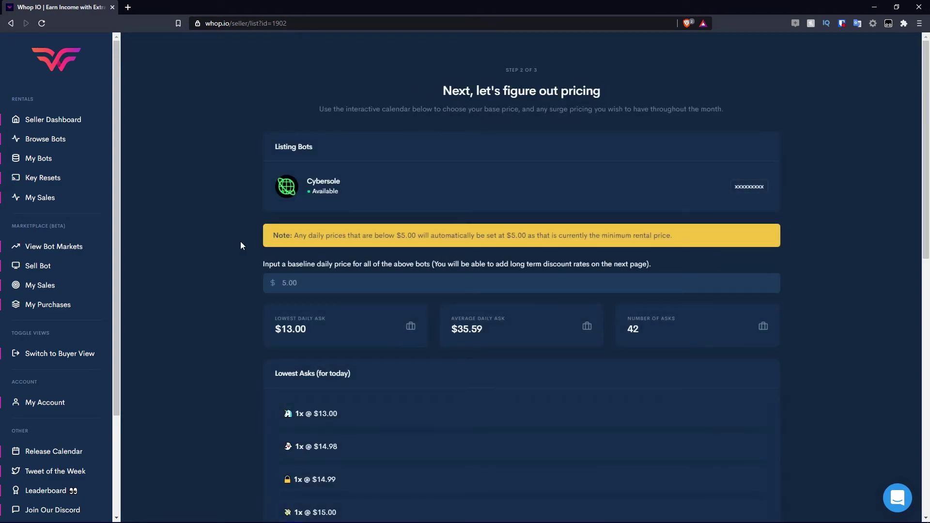
# Enter a $15.00 baseline daily price and review the April surge-pricing calendar.
pyautogui.scroll(-1, 199, 151)
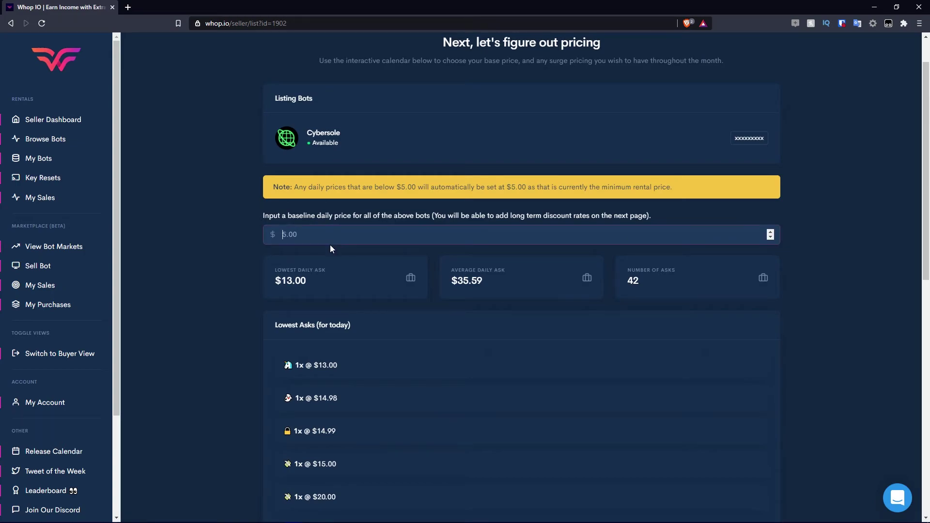
pyautogui.write('15.00')
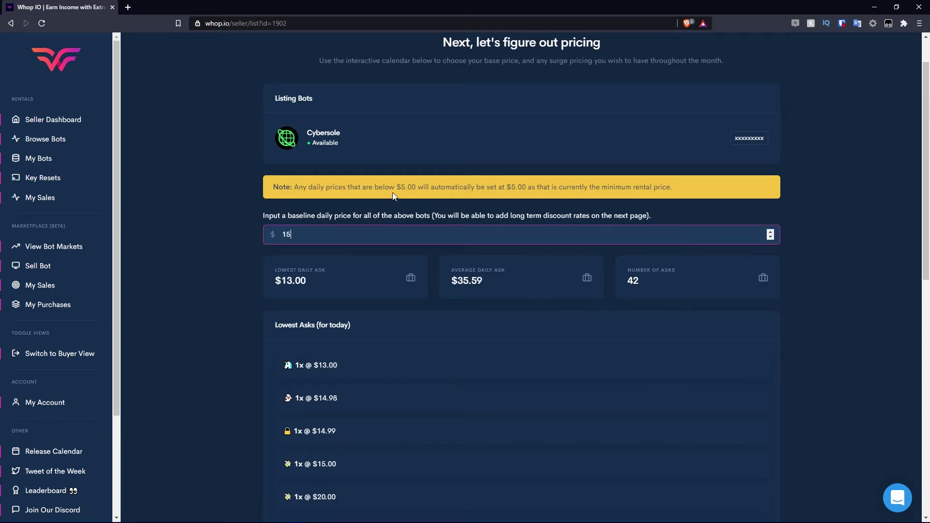
pyautogui.click(266, 299)
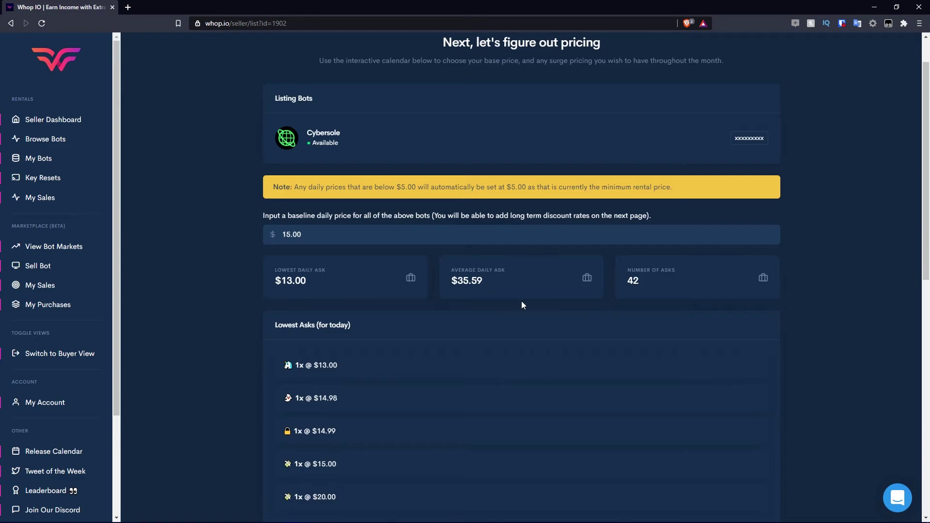
pyautogui.scroll(-3, 633, 282)
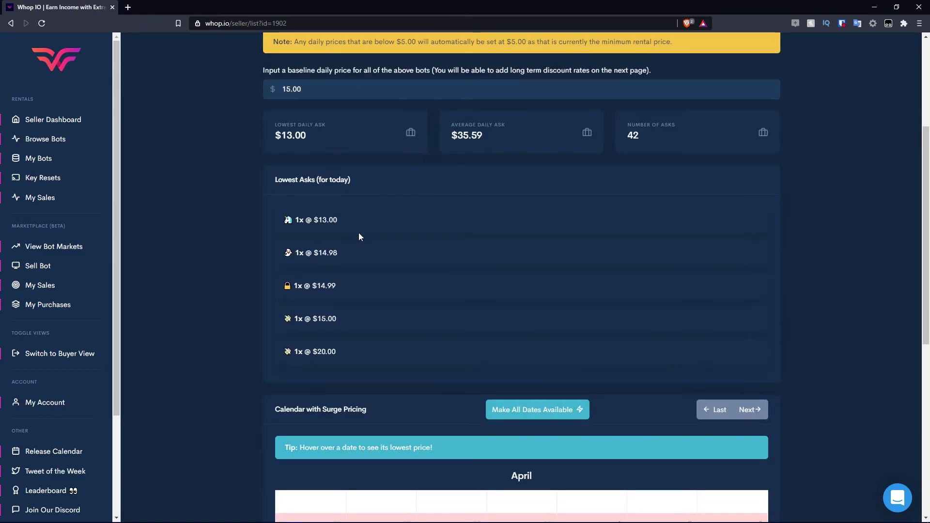
pyautogui.scroll(-2, 359, 227)
pyautogui.scroll(3, 363, 226)
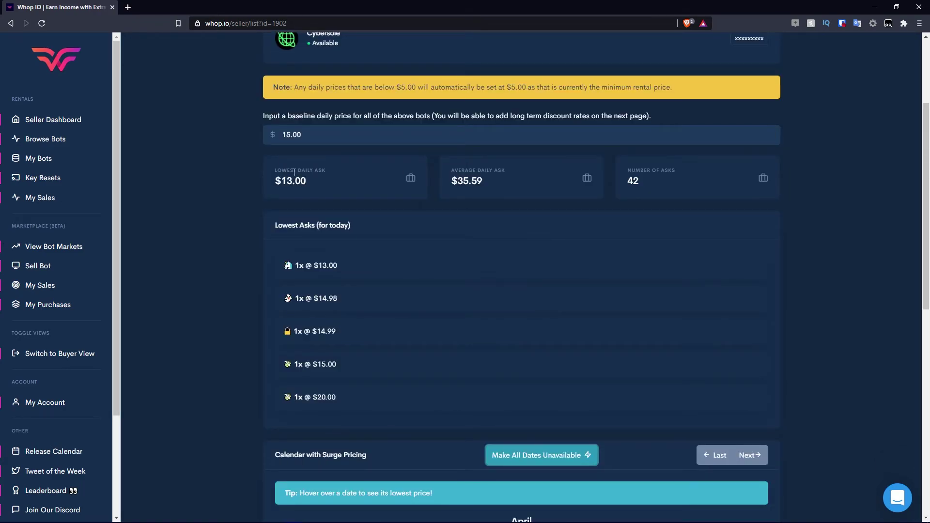
pyautogui.scroll(-3, 285, 163)
pyautogui.scroll(3, 413, 213)
pyautogui.scroll(-6, 433, 184)
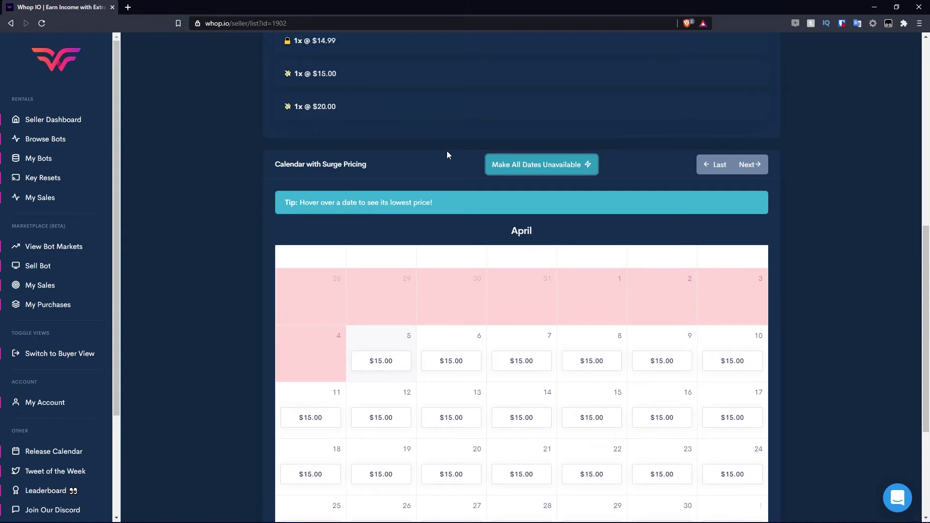
pyautogui.scroll(5, 451, 160)
pyautogui.scroll(-4, 574, 127)
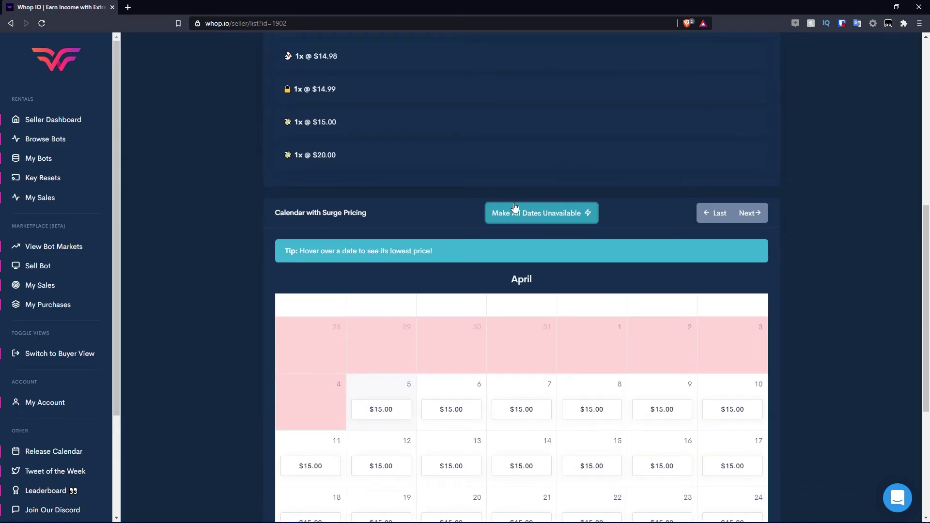
# Toggle all calendar dates to unavailable and back to available, keeping every date at $15.00.
pyautogui.click(523, 218)
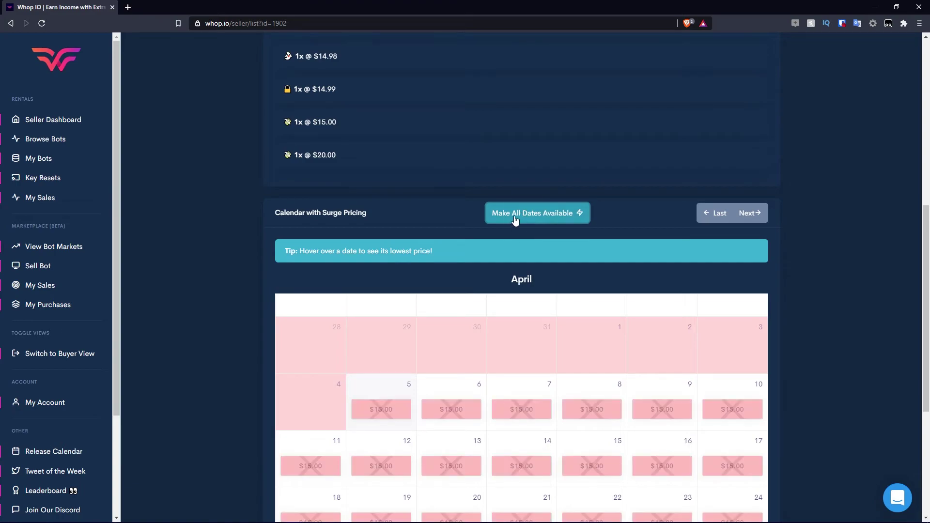
pyautogui.click(515, 218)
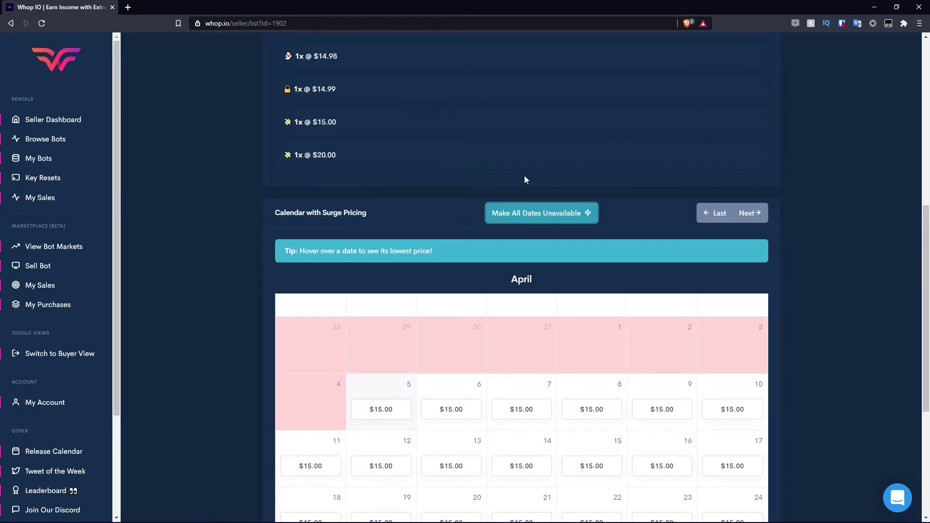
pyautogui.scroll(-3, 411, 196)
pyautogui.scroll(-2, 533, 271)
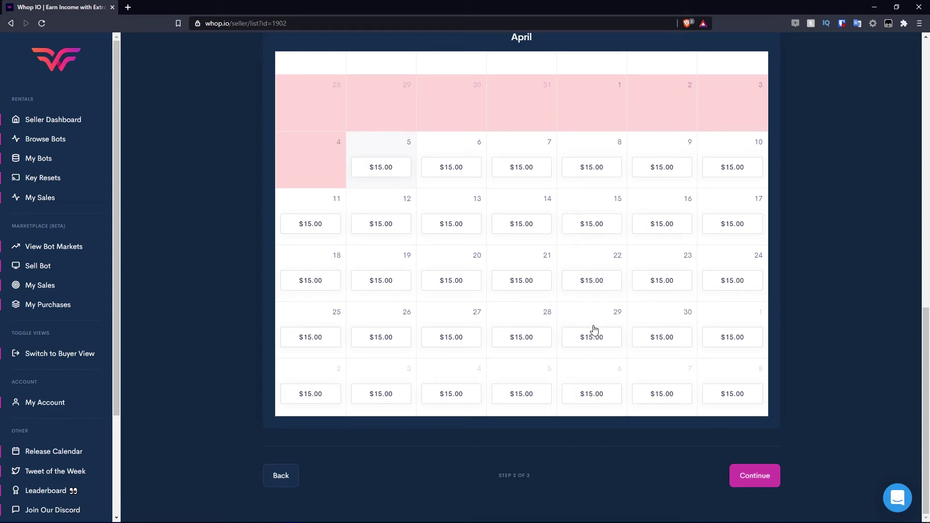
pyautogui.scroll(10, 468, 325)
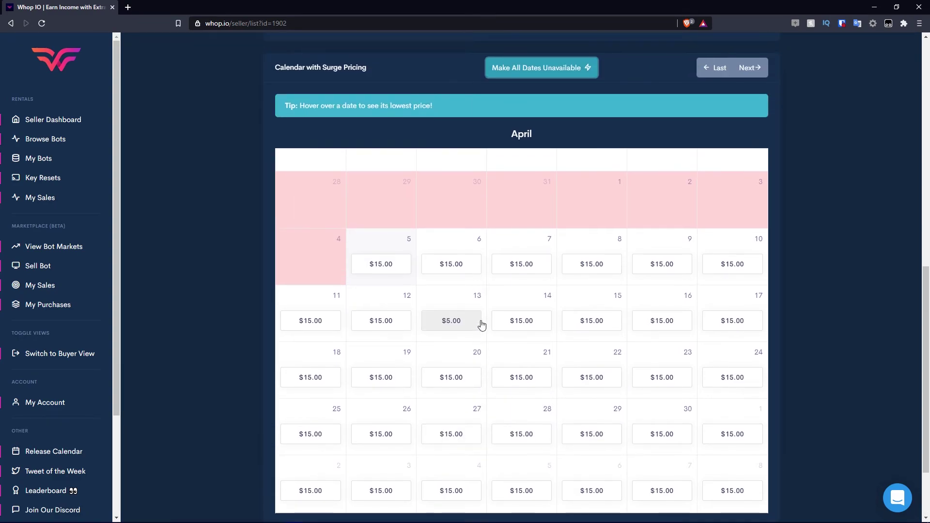
pyautogui.scroll(-8, 652, 190)
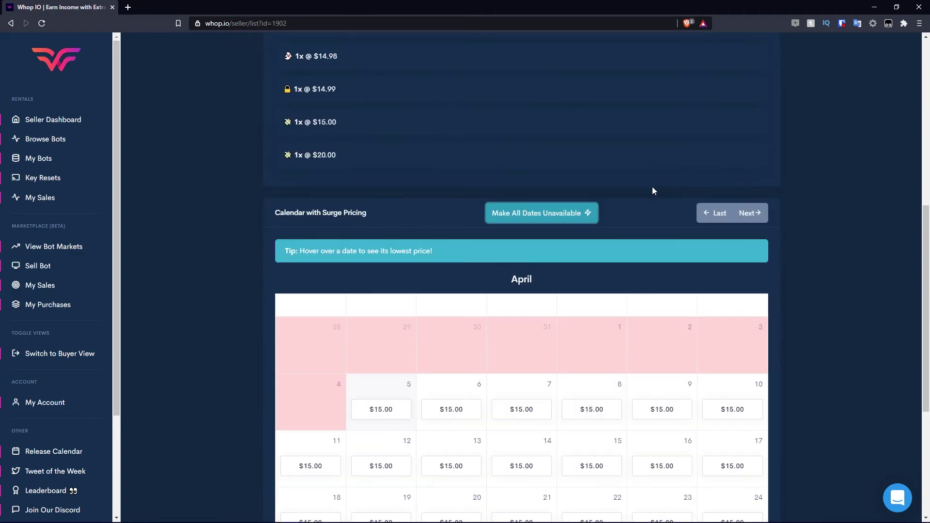
pyautogui.scroll(10, 548, 155)
pyautogui.scroll(-11, 498, 310)
pyautogui.scroll(-2, 629, 339)
pyautogui.scroll(12, 632, 317)
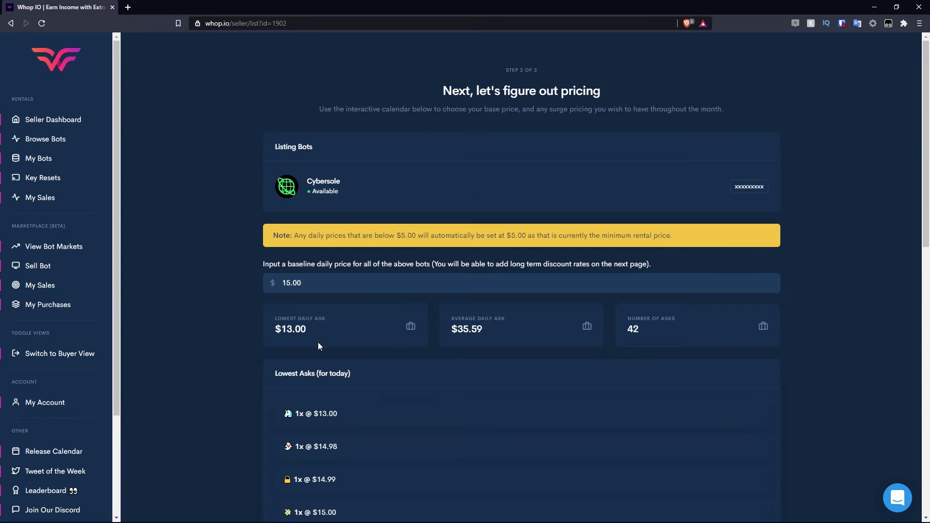
pyautogui.scroll(-12, 318, 341)
# On step 3, set weekly and monthly discounts to 0%, netting $105.00/week and $450.00/month.
pyautogui.click(767, 475)
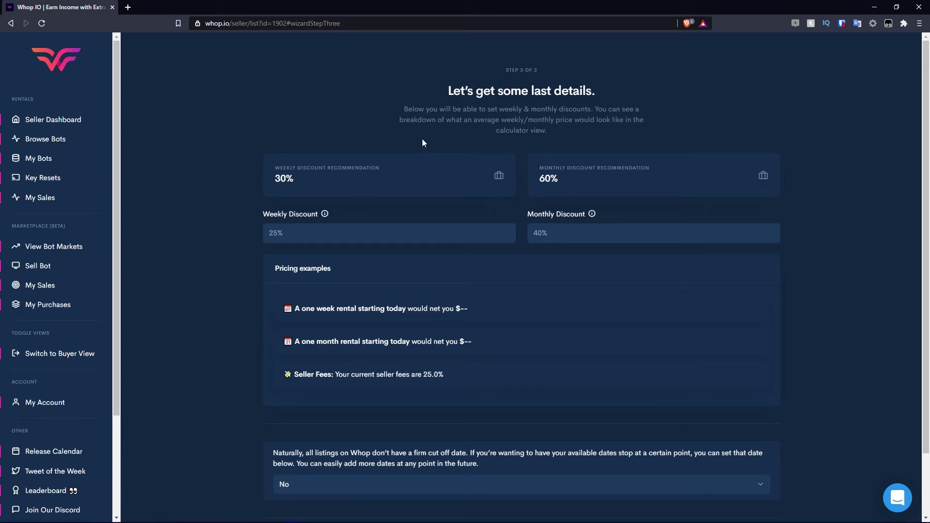
pyautogui.click(278, 232)
pyautogui.write('0')
pyautogui.press('BackSpace')
pyautogui.click(479, 233)
pyautogui.write('0')
pyautogui.click(576, 233)
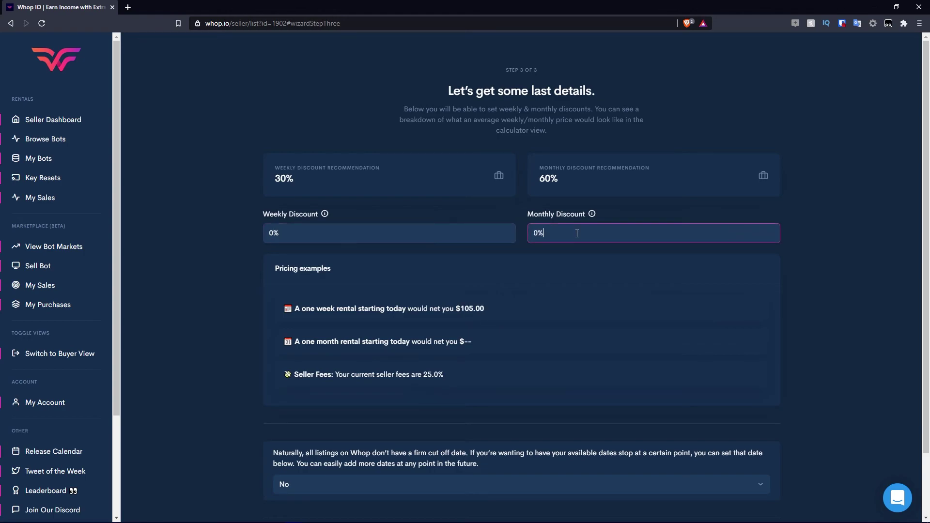
pyautogui.write('0')
pyautogui.click(805, 230)
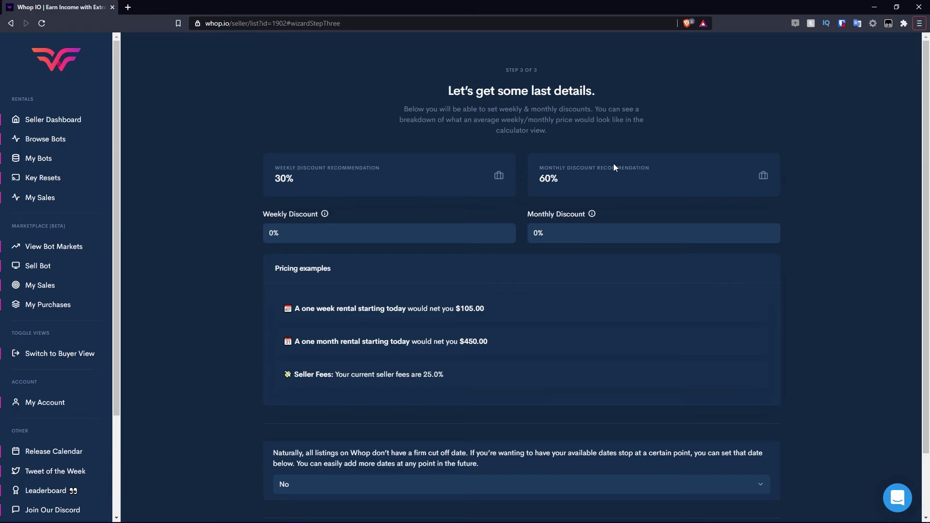
pyautogui.scroll(-2, 623, 133)
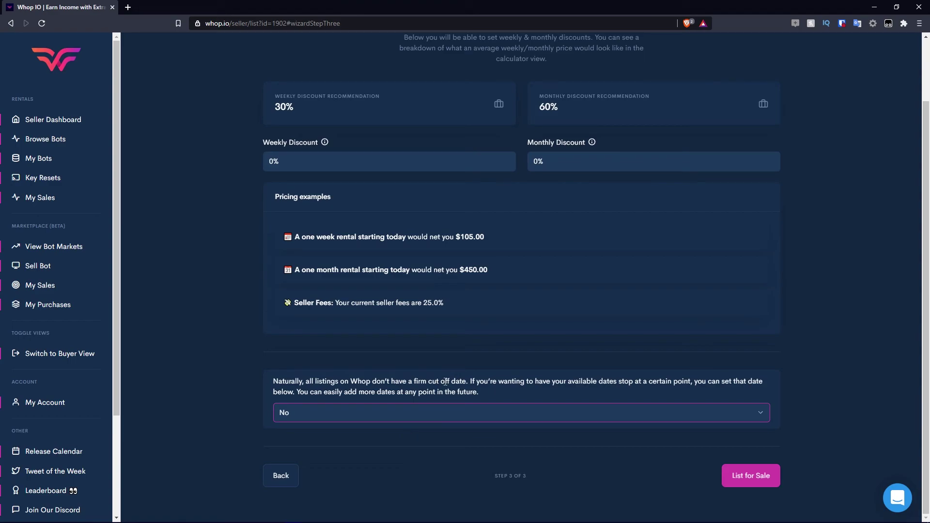
# Switch the cutoff option to Yes and set the cutoff date to June 5, 2021.
pyautogui.click(454, 415)
pyautogui.click(295, 438)
pyautogui.click(310, 437)
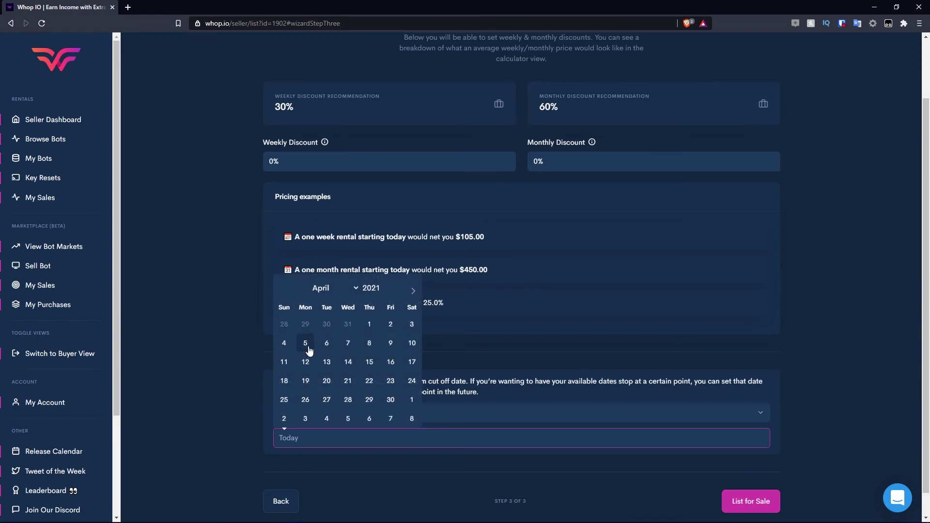
pyautogui.scroll(-1, 348, 369)
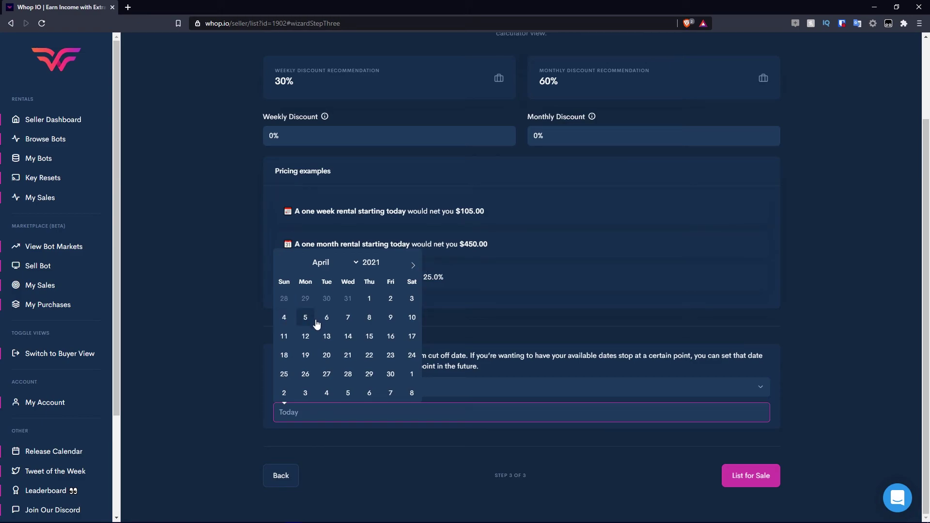
pyautogui.click(413, 265)
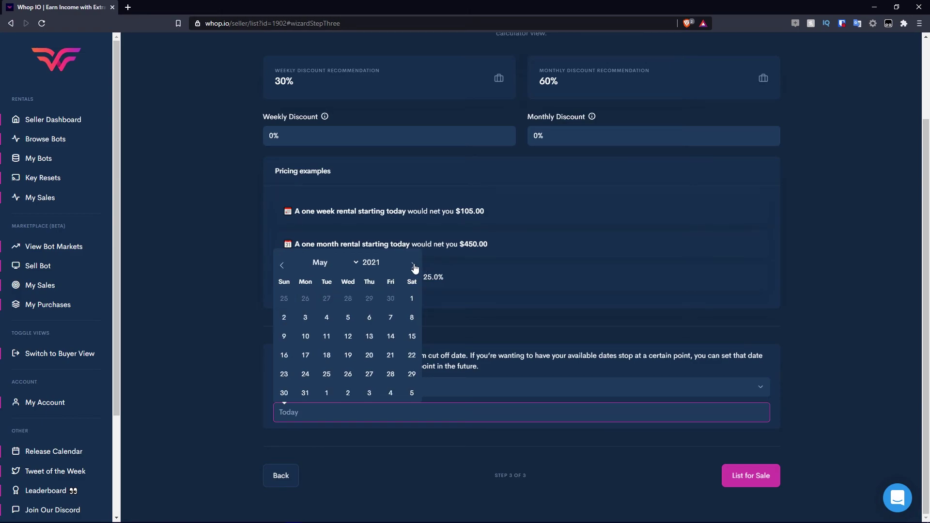
pyautogui.click(414, 268)
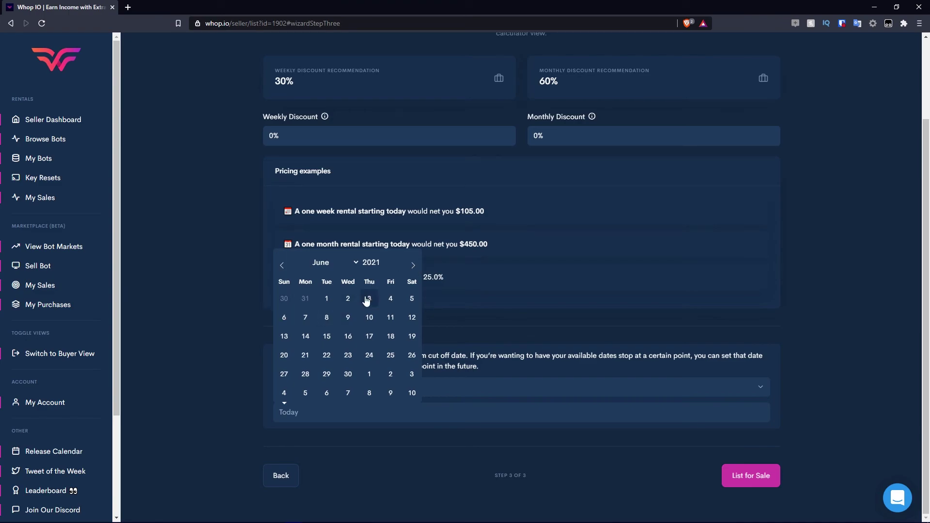
pyautogui.click(410, 300)
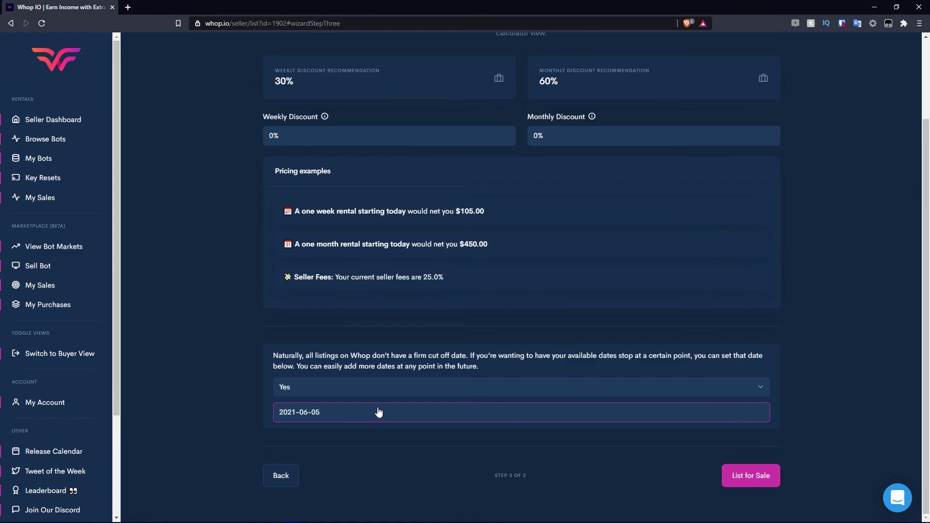
# Finish the listing and open the seller Transactions page showing 0 sales.
pyautogui.click(331, 376)
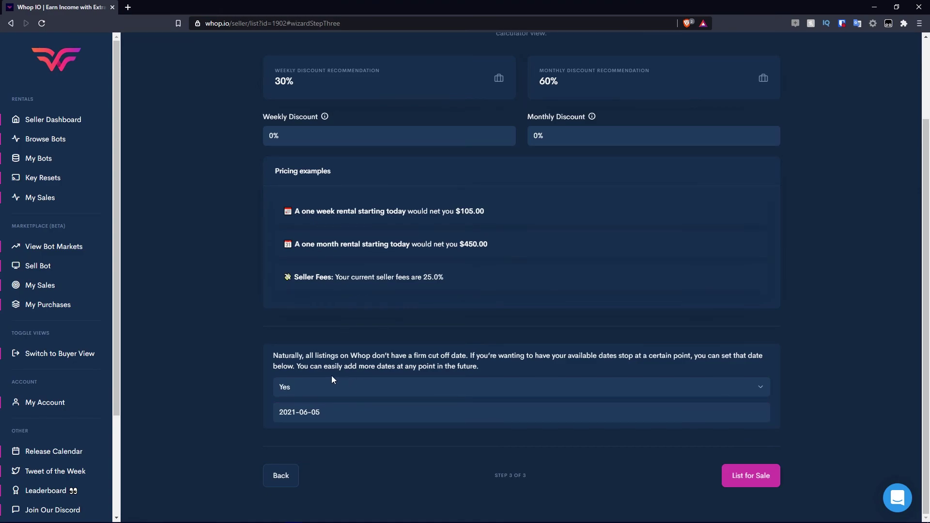
pyautogui.click(751, 476)
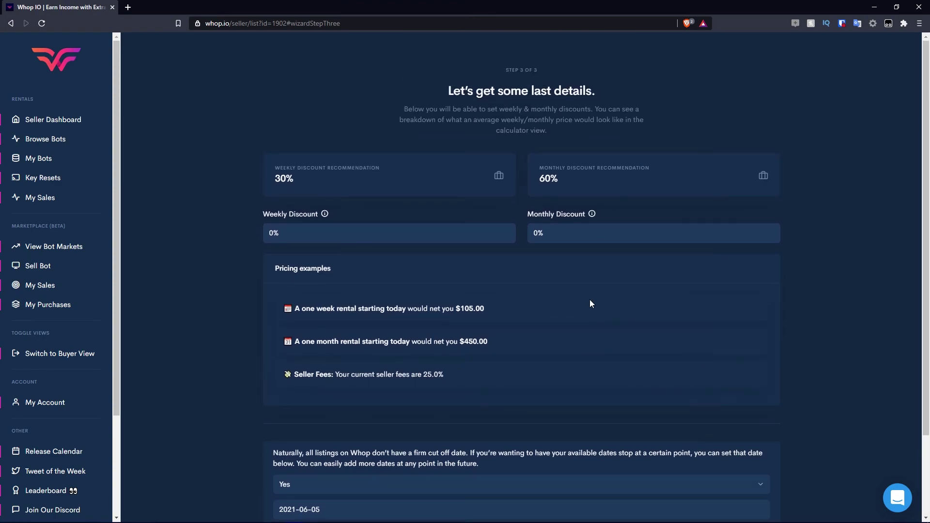
pyautogui.click(42, 196)
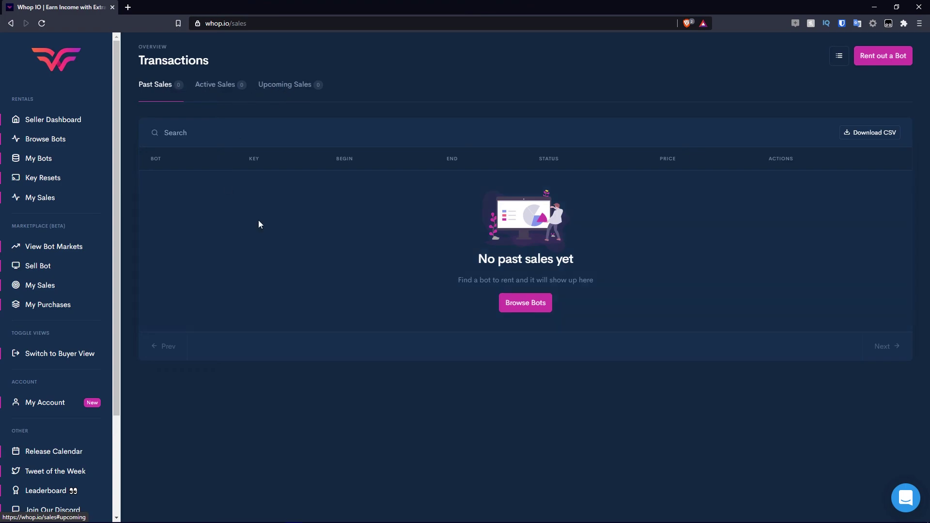
# Browse the Mek Preme bot market, then open the Sell Bot form.
pyautogui.click(35, 248)
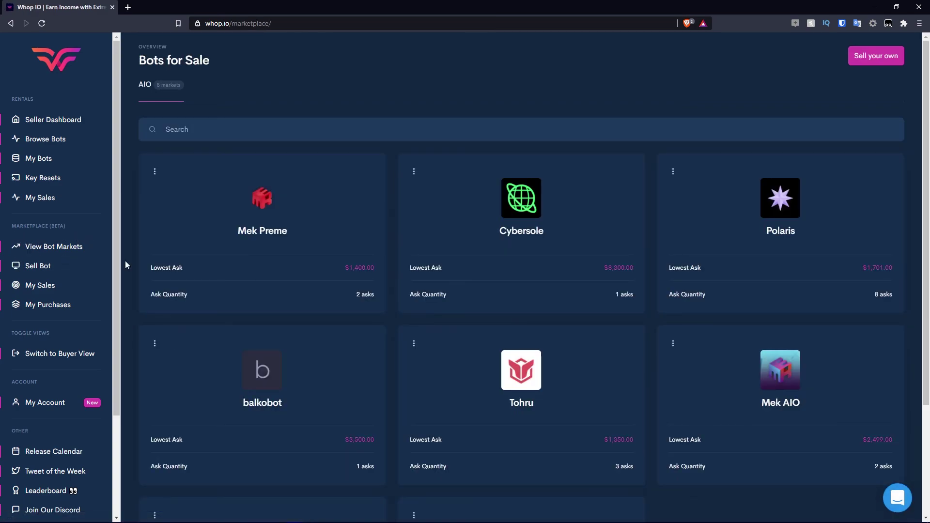
pyautogui.click(266, 233)
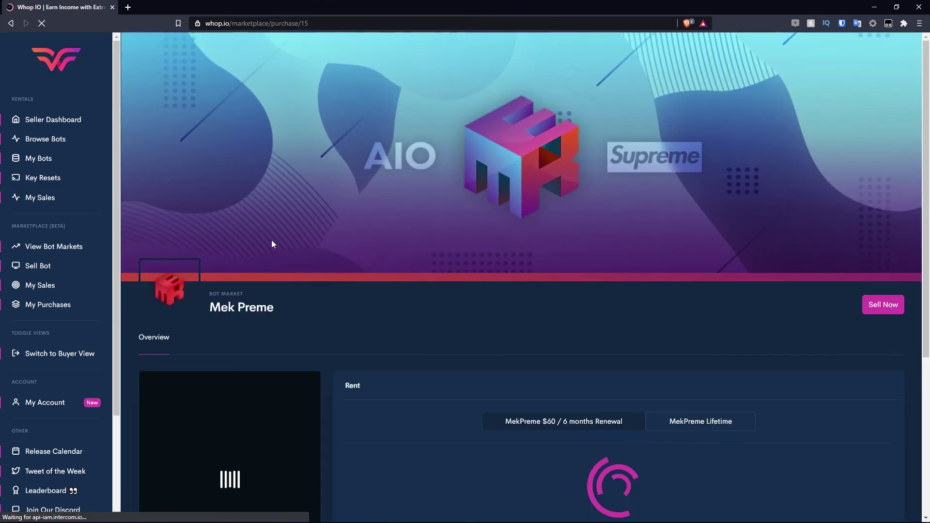
pyautogui.scroll(-5, 276, 240)
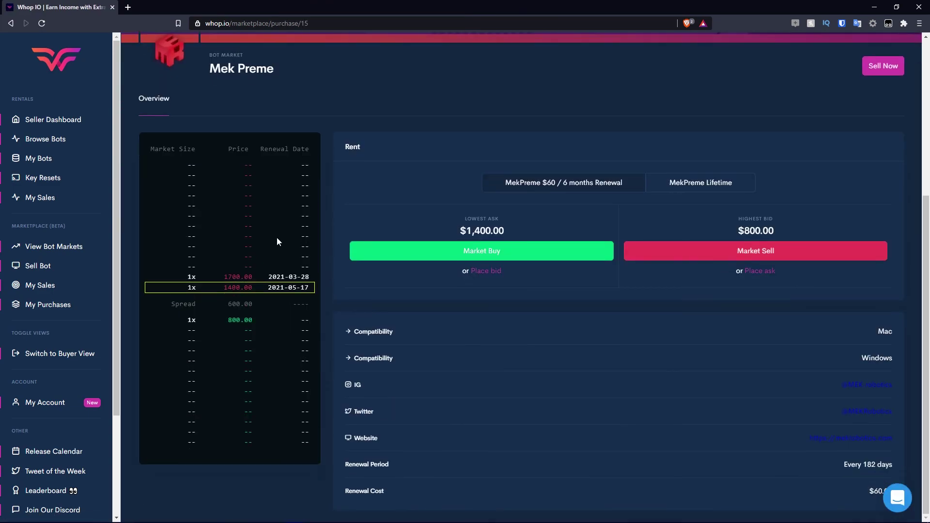
pyautogui.click(56, 268)
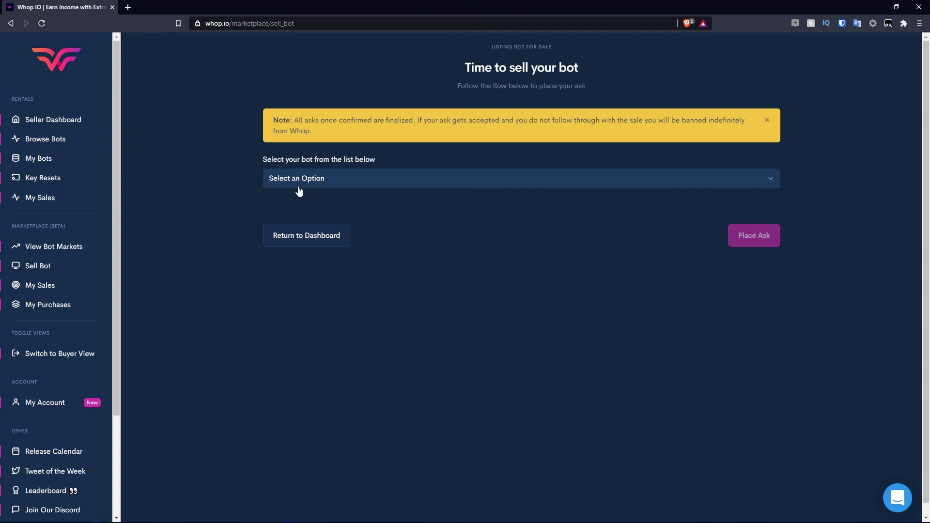
# Choose Renewal Cybersole as the bot to sell, check the renewal date picker, then view My Sales.
pyautogui.click(297, 186)
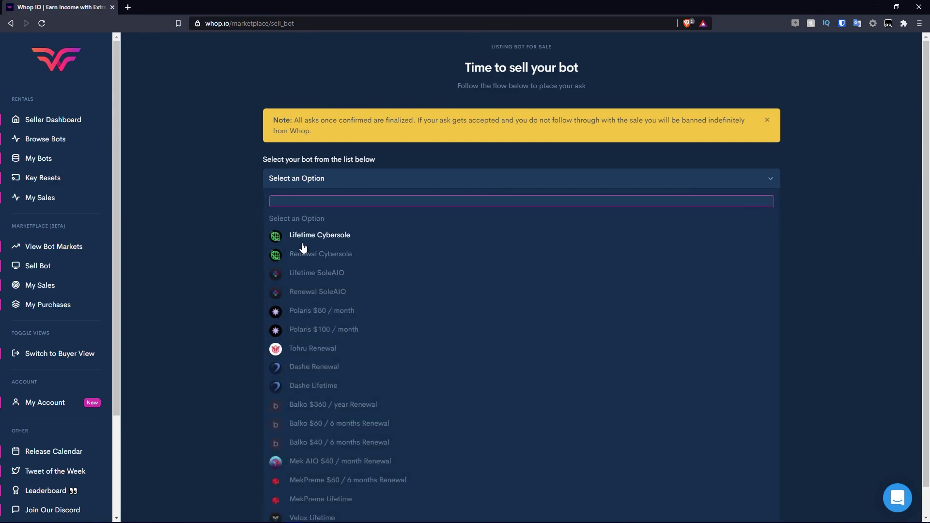
pyautogui.click(322, 254)
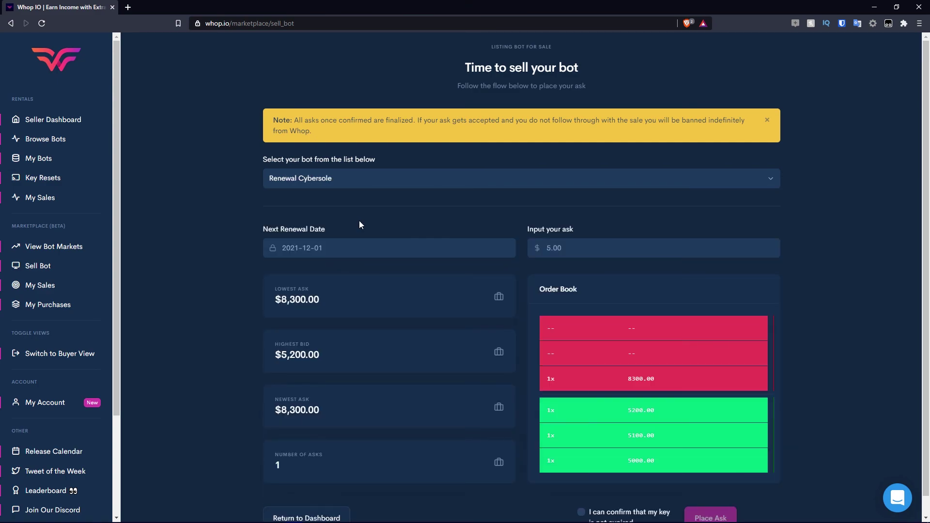
pyautogui.scroll(-1, 359, 224)
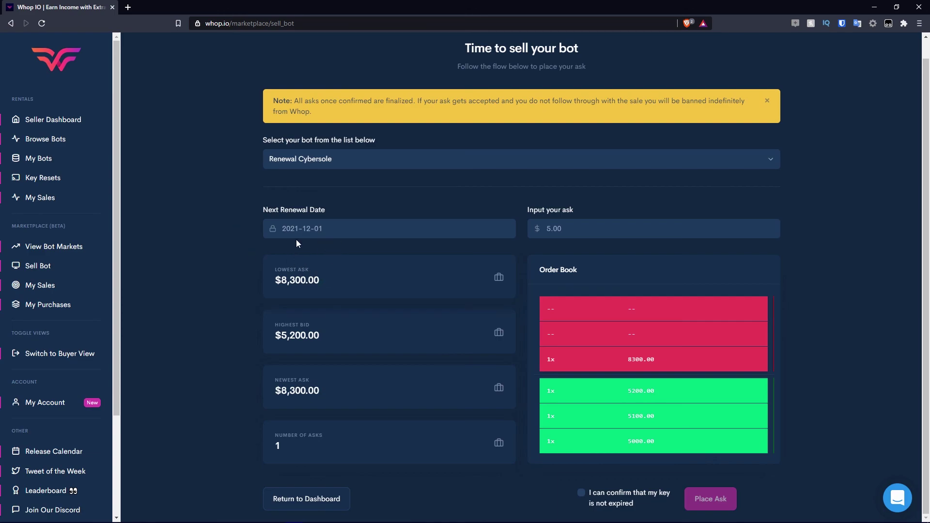
pyautogui.click(296, 230)
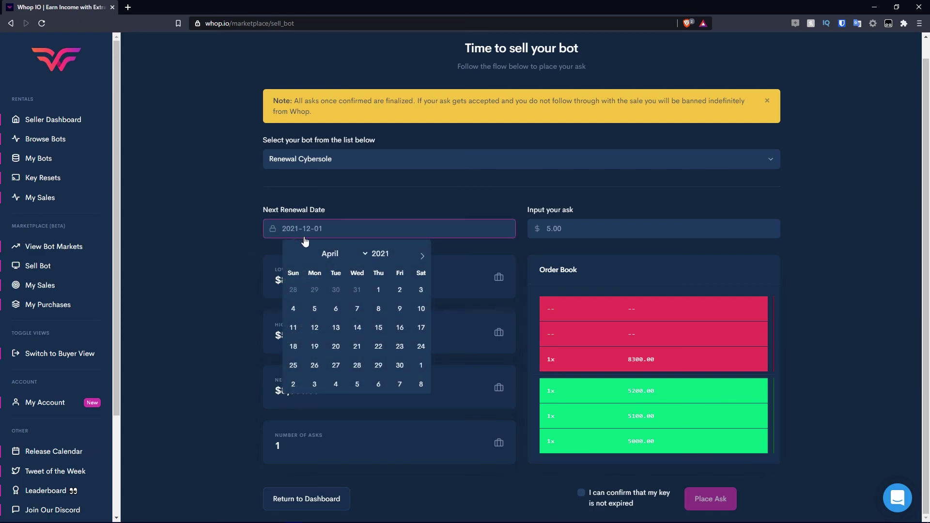
pyautogui.click(232, 211)
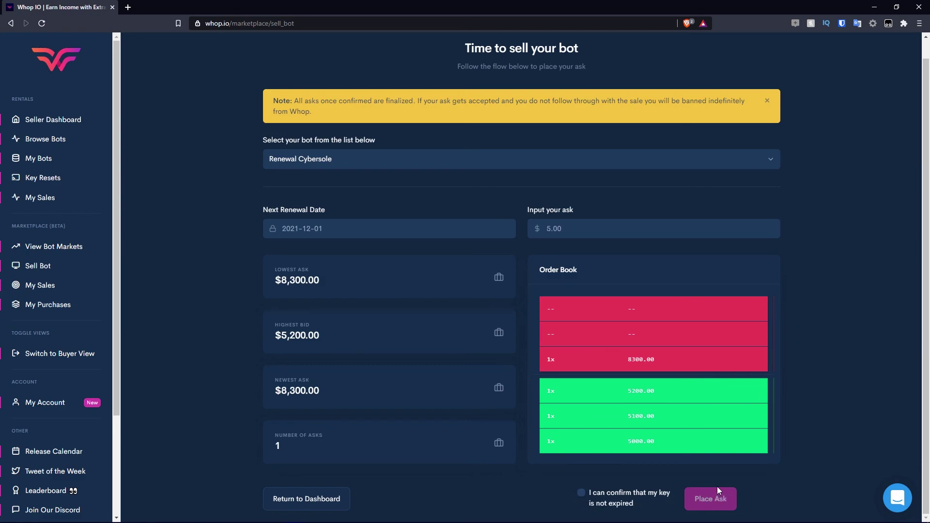
pyautogui.click(61, 284)
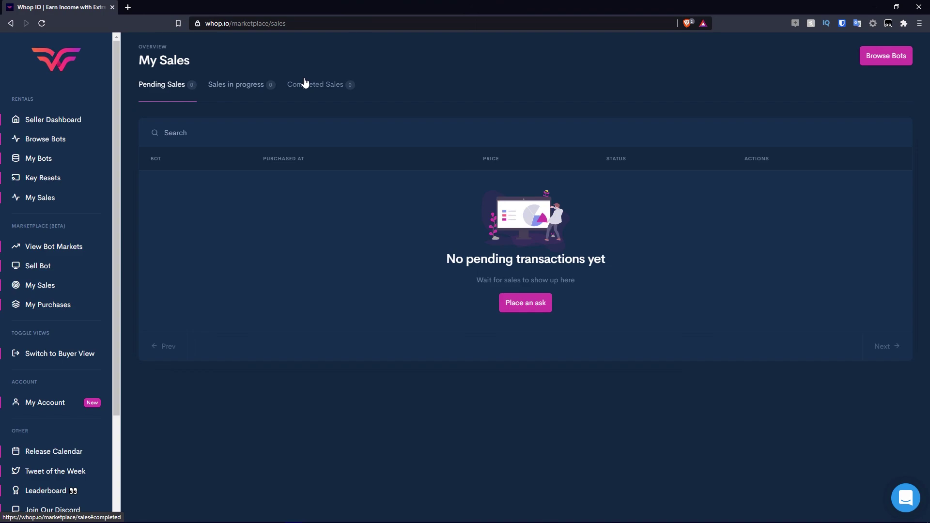
# Open My Purchases to view the My Orders page with 0 purchases.
pyautogui.click(61, 306)
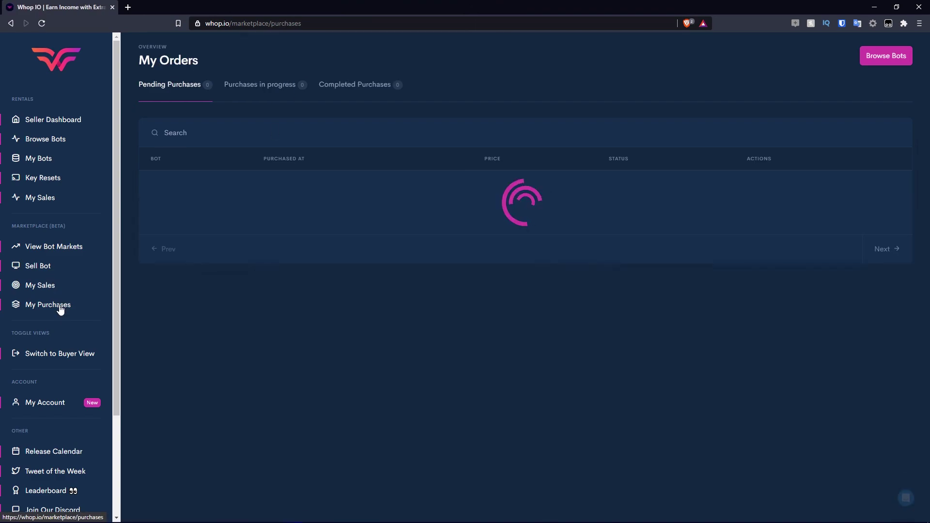